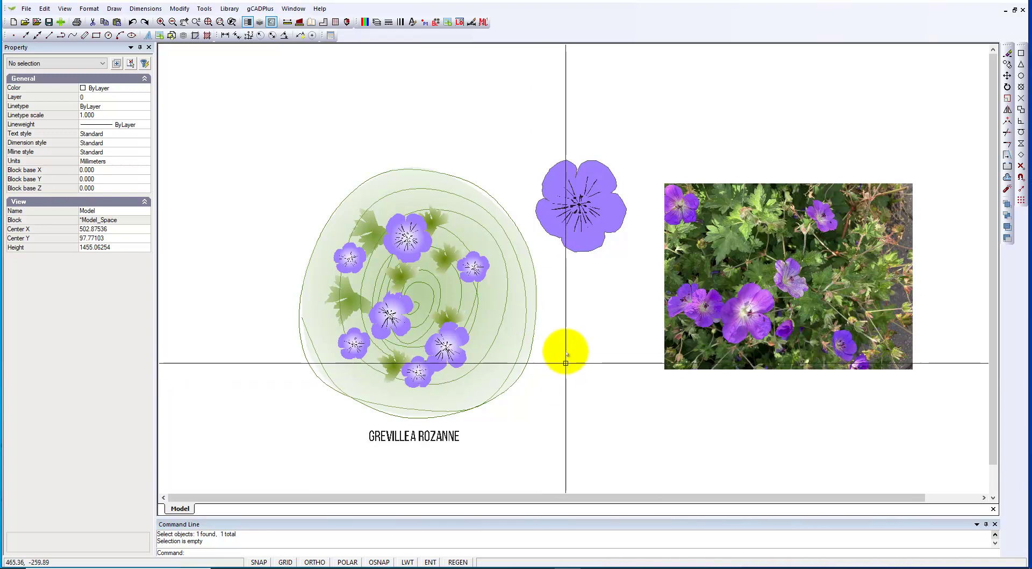
Step: Zoom in on the large flower symbol and the reference flower photo
{"action": "scroll", "coordinate": [555, 273], "scroll_direction": "up", "scroll_amount": 2}
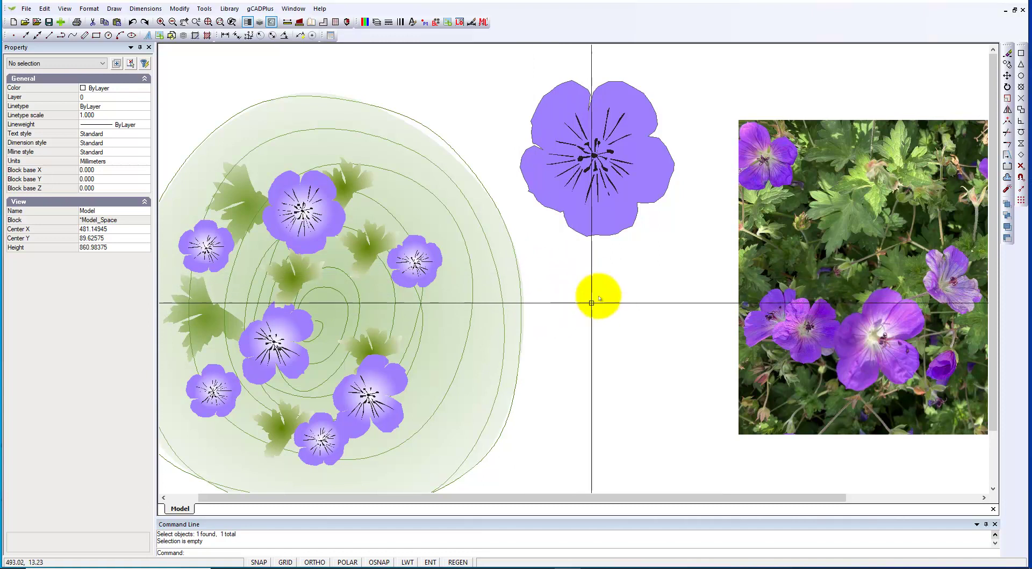
{"action": "left_click", "coordinate": [582, 229]}
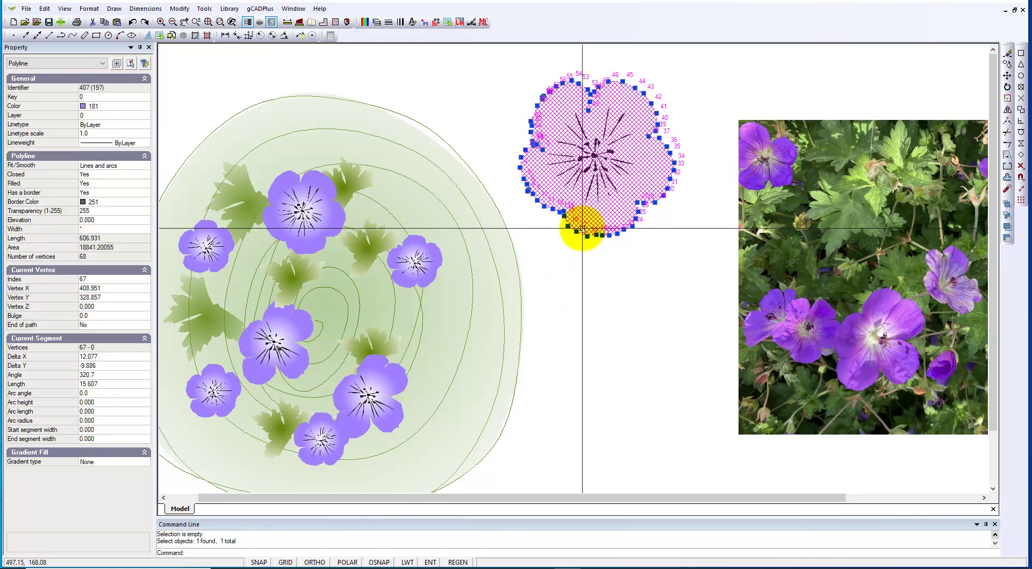
{"action": "key", "text": "Escape"}
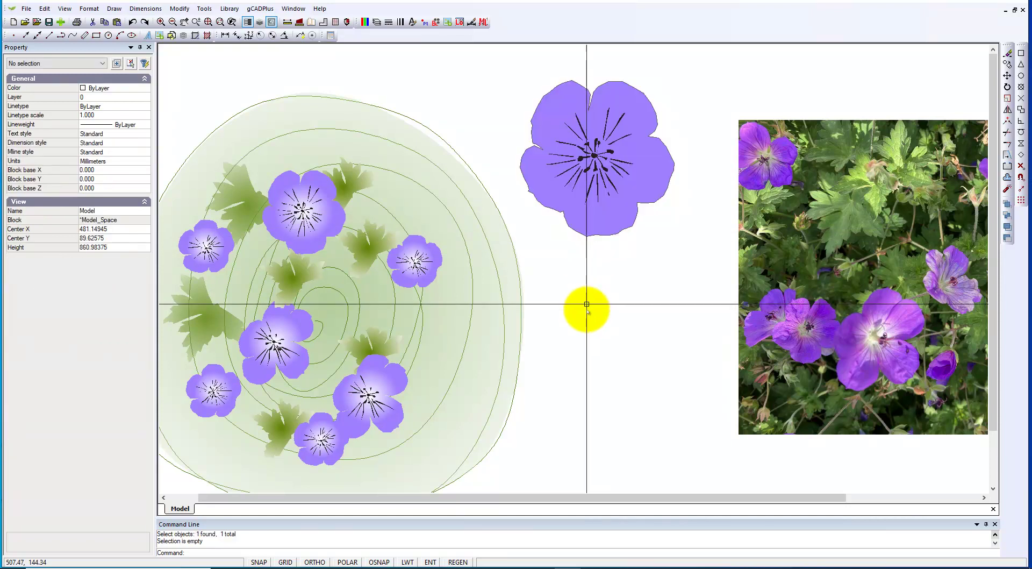
{"action": "left_click", "coordinate": [428, 243]}
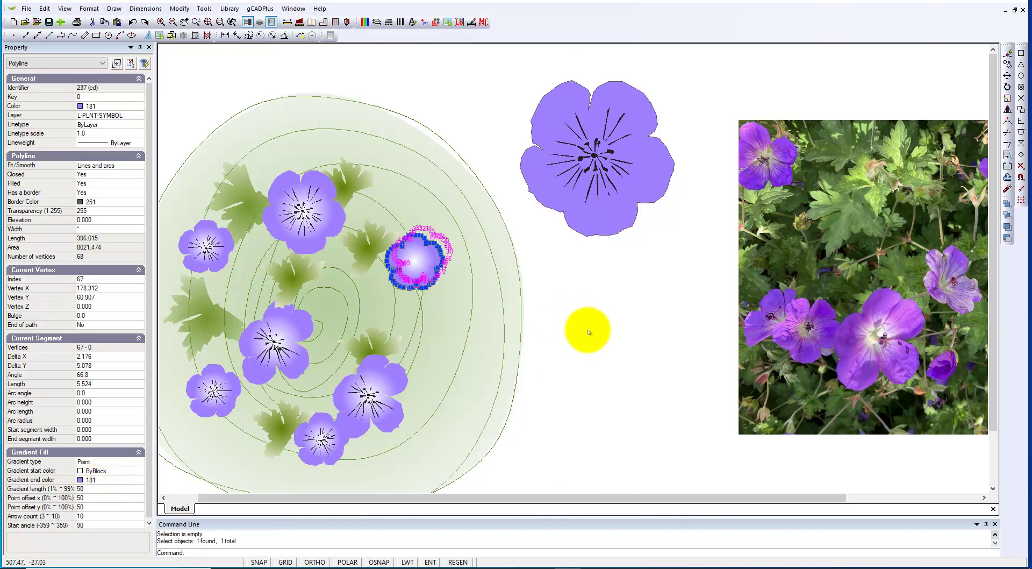
{"action": "key", "text": "Escape"}
Step: Change the large purple flower's gradient type to Point, then unselect all
{"action": "left_click", "coordinate": [617, 233]}
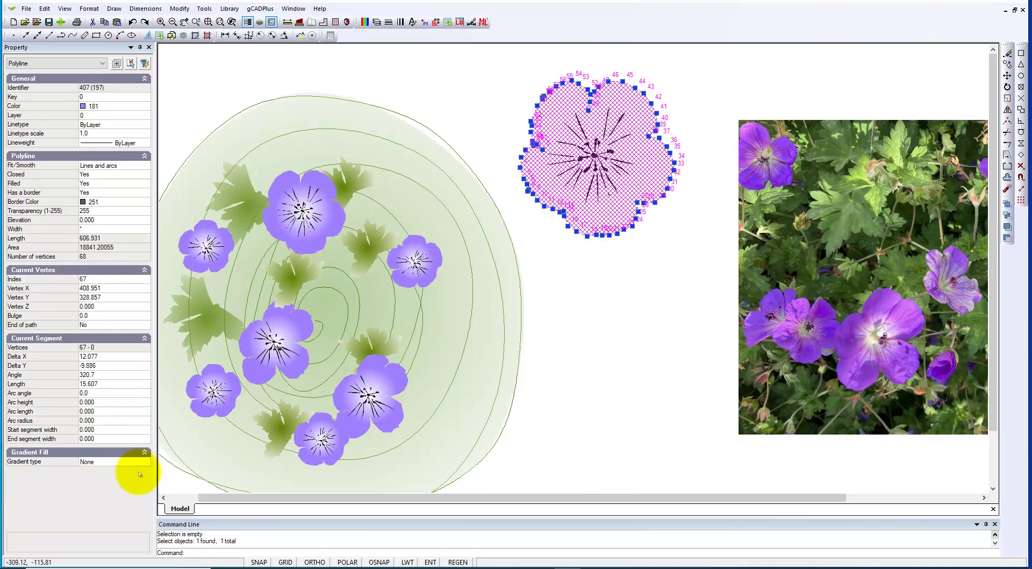
{"action": "left_click", "coordinate": [148, 463]}
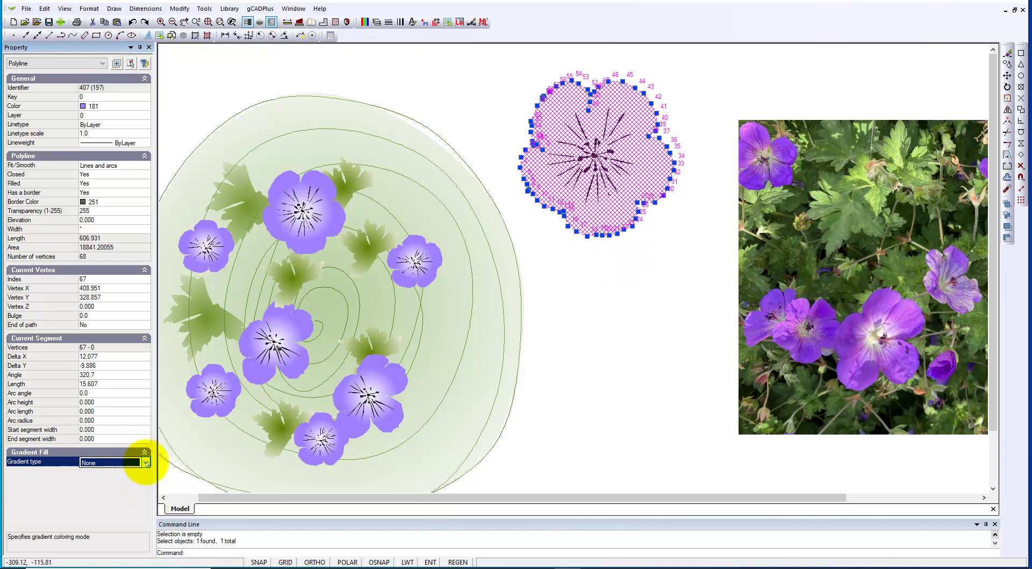
{"action": "left_click", "coordinate": [146, 463]}
{"action": "left_click", "coordinate": [104, 489]}
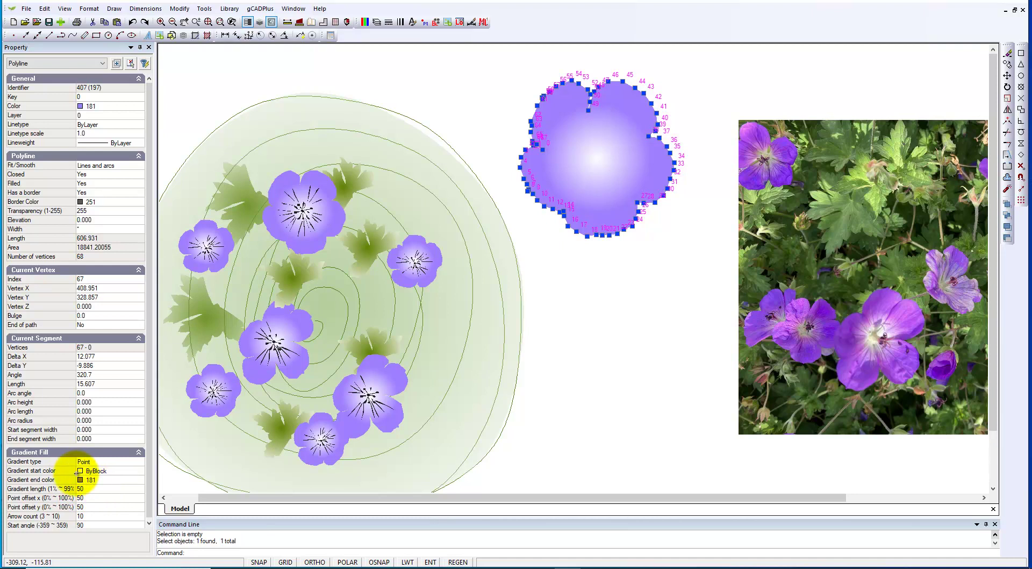
{"action": "right_click", "coordinate": [574, 316]}
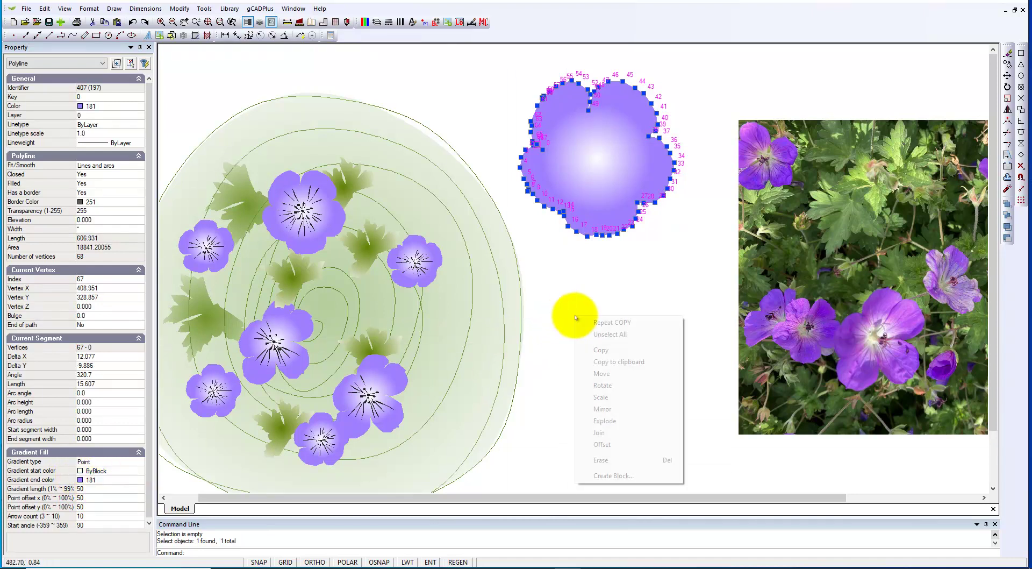
{"action": "left_click", "coordinate": [601, 334]}
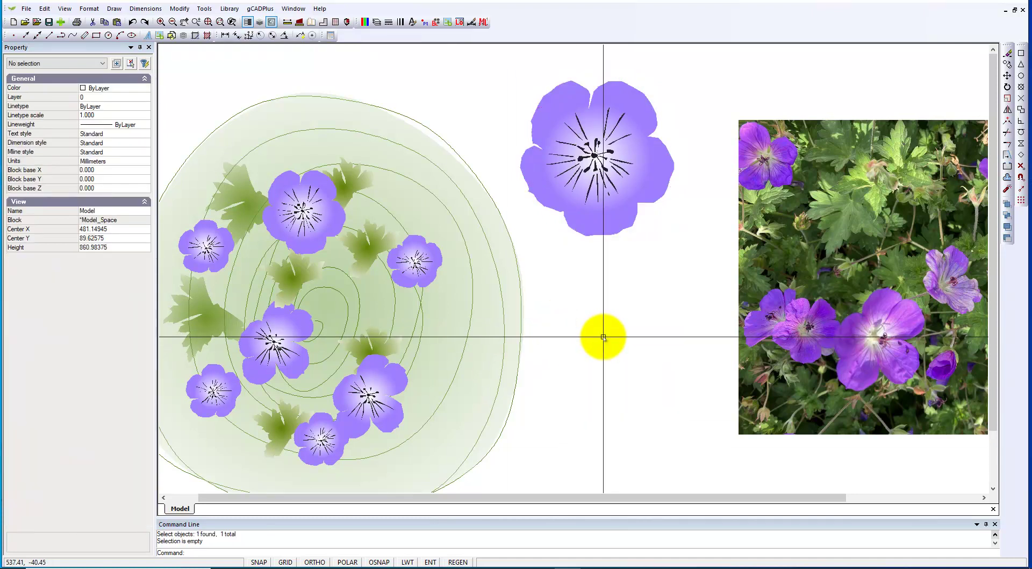
Step: Zoom out and delete the large standalone flower selected with a crossing window
{"action": "scroll", "coordinate": [597, 344], "scroll_direction": "down", "scroll_amount": 2}
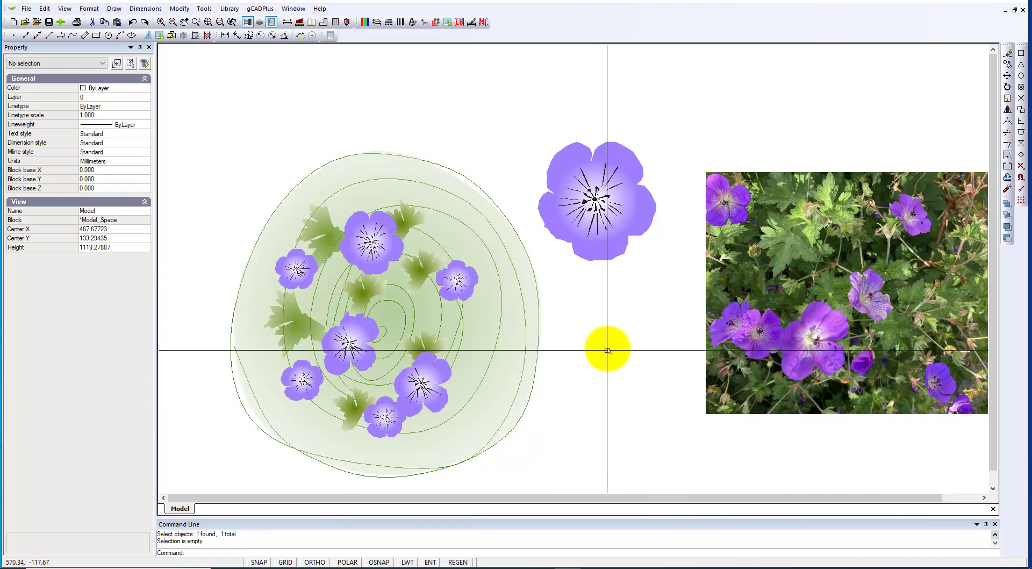
{"action": "left_click", "coordinate": [671, 263]}
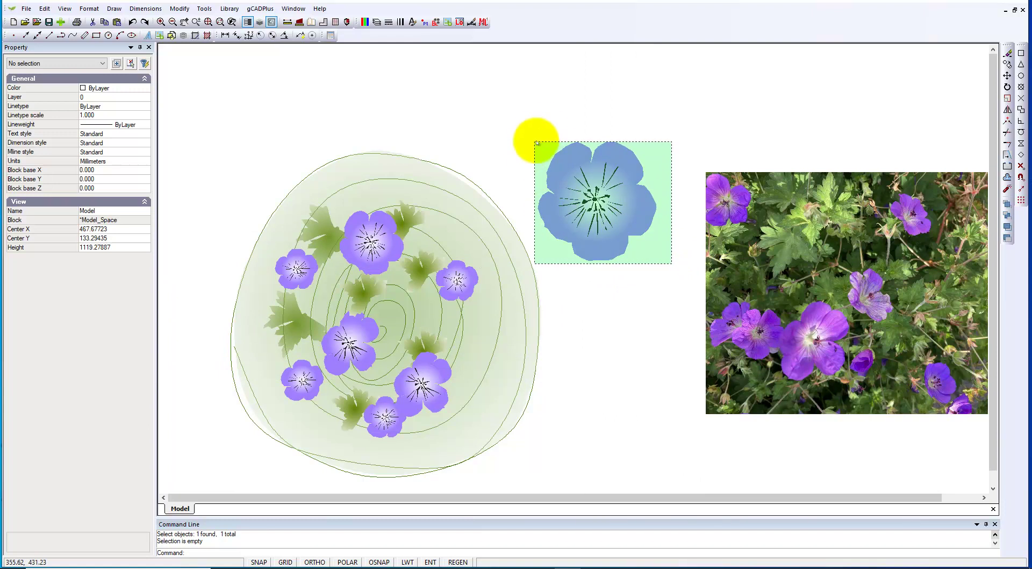
{"action": "left_click", "coordinate": [537, 142]}
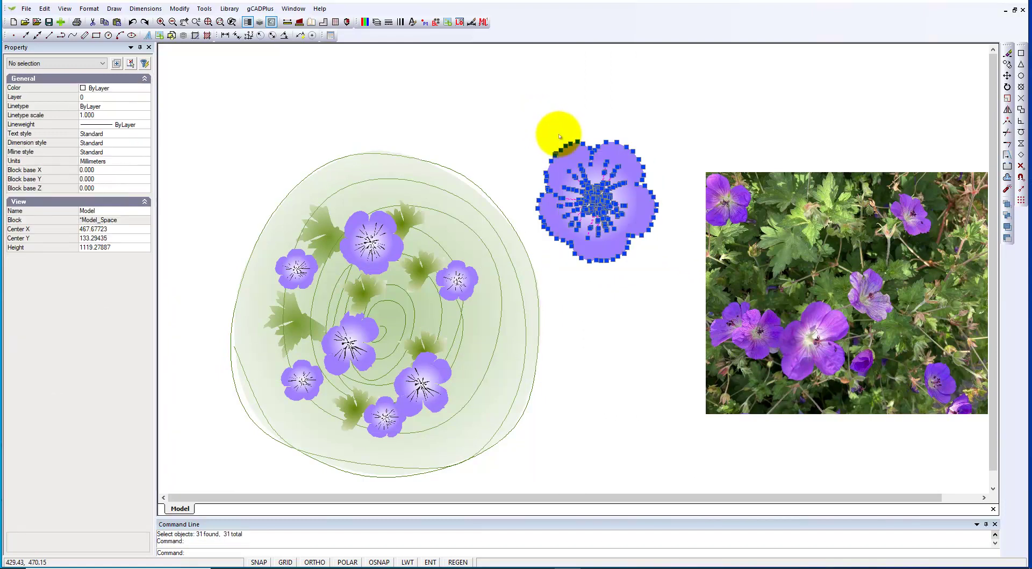
{"action": "key", "text": "Delete"}
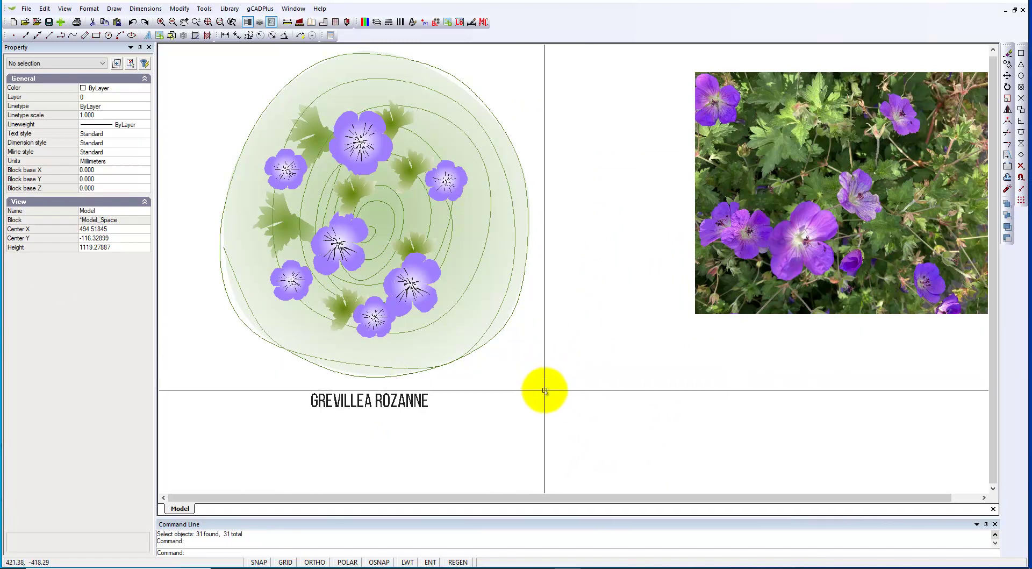
Step: Turn layer L-PLNT-SYMBOL off and L-PLNT-CONSTRUCTION on in Layer Properties
{"action": "left_click", "coordinate": [376, 22]}
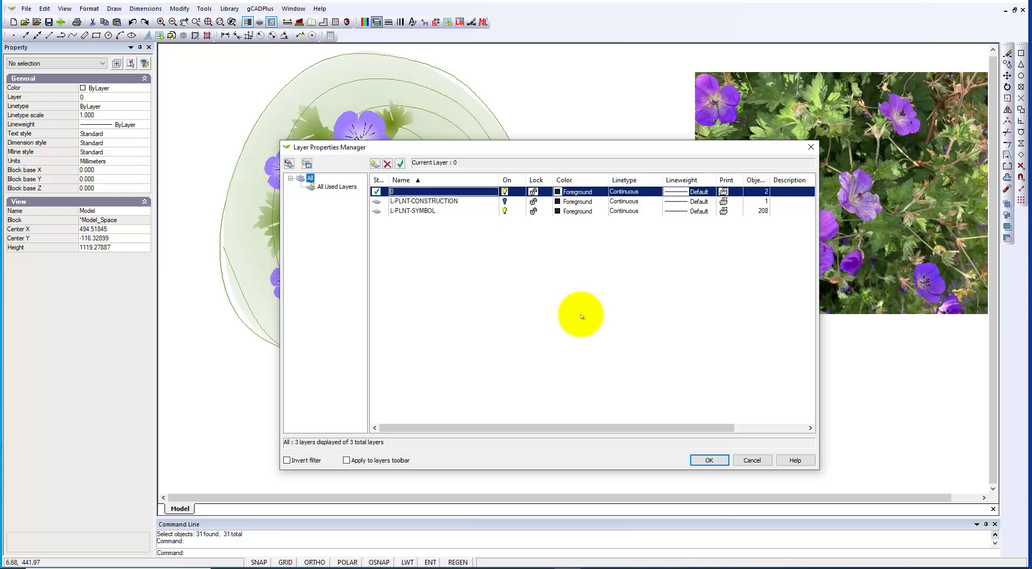
{"action": "left_click", "coordinate": [710, 461]}
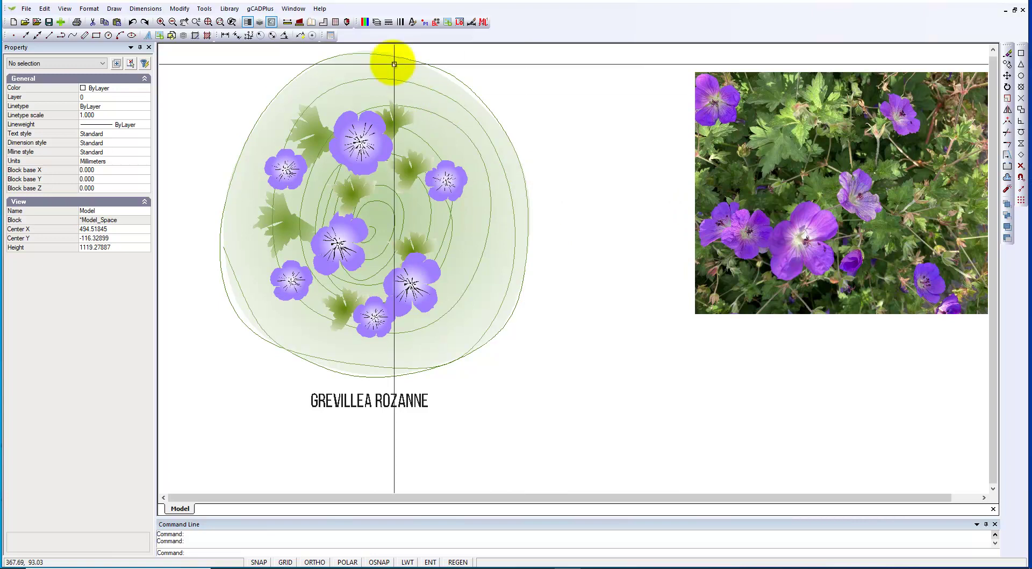
{"action": "left_click", "coordinate": [376, 23]}
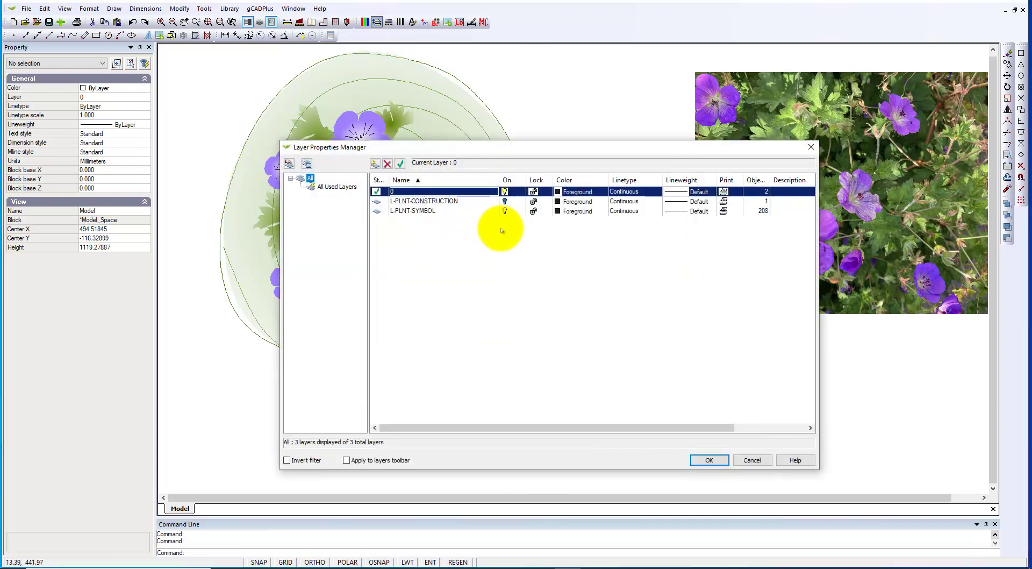
{"action": "left_click", "coordinate": [505, 211]}
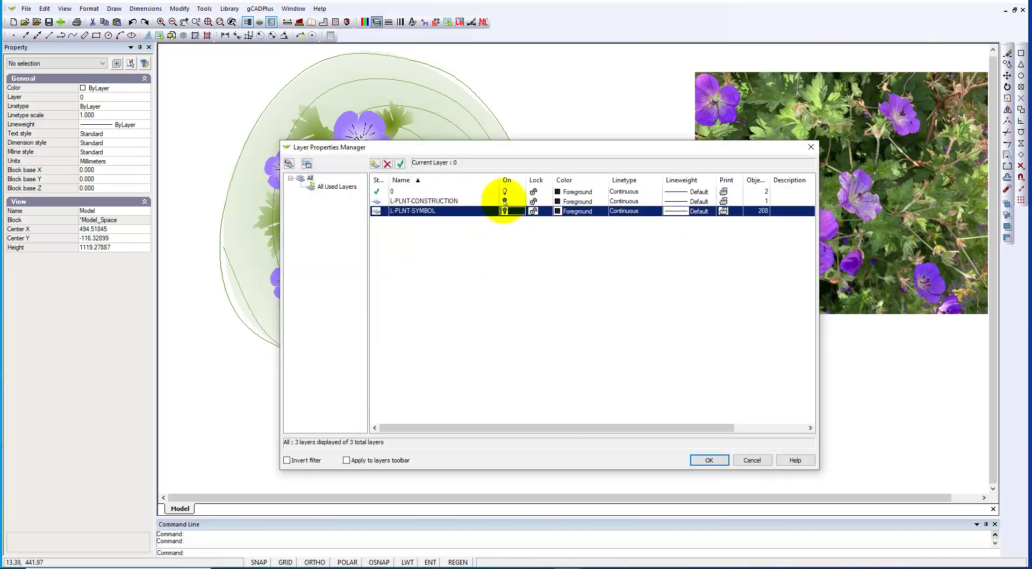
{"action": "left_click", "coordinate": [504, 201]}
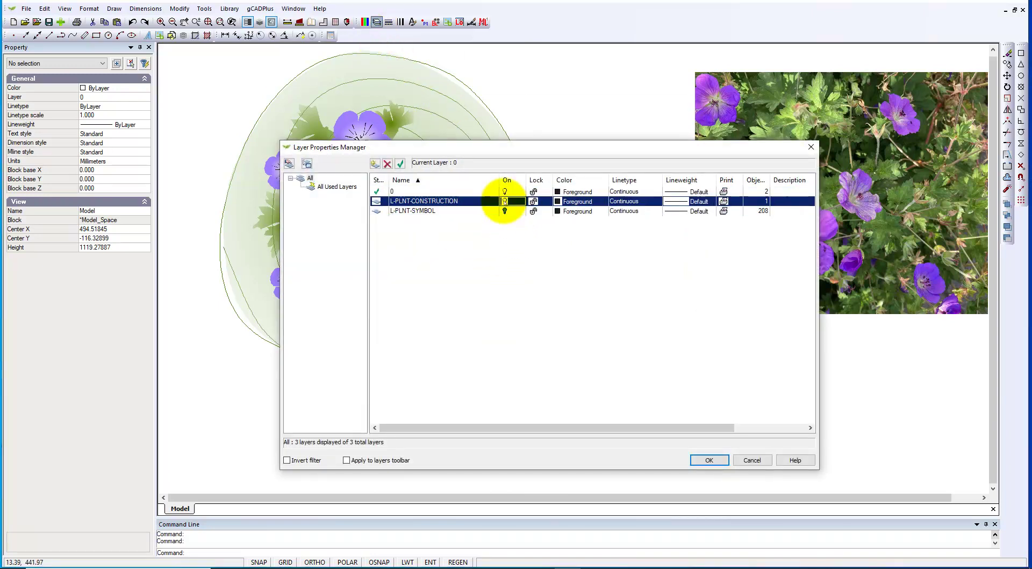
{"action": "left_click", "coordinate": [709, 463]}
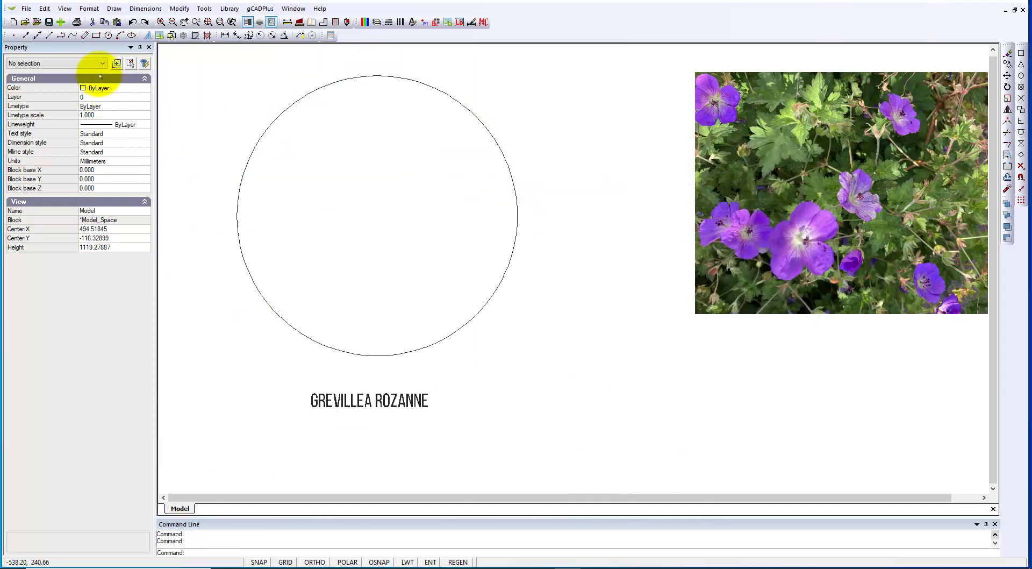
Step: Draw a single point at the construction circle's centre with Draw > Point
{"action": "left_click", "coordinate": [115, 9]}
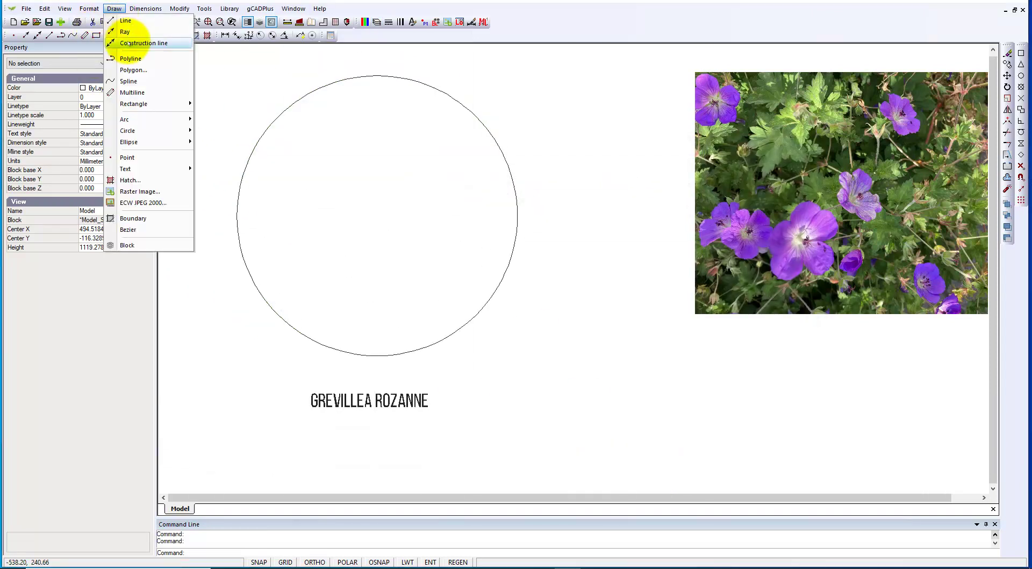
{"action": "left_click", "coordinate": [153, 156]}
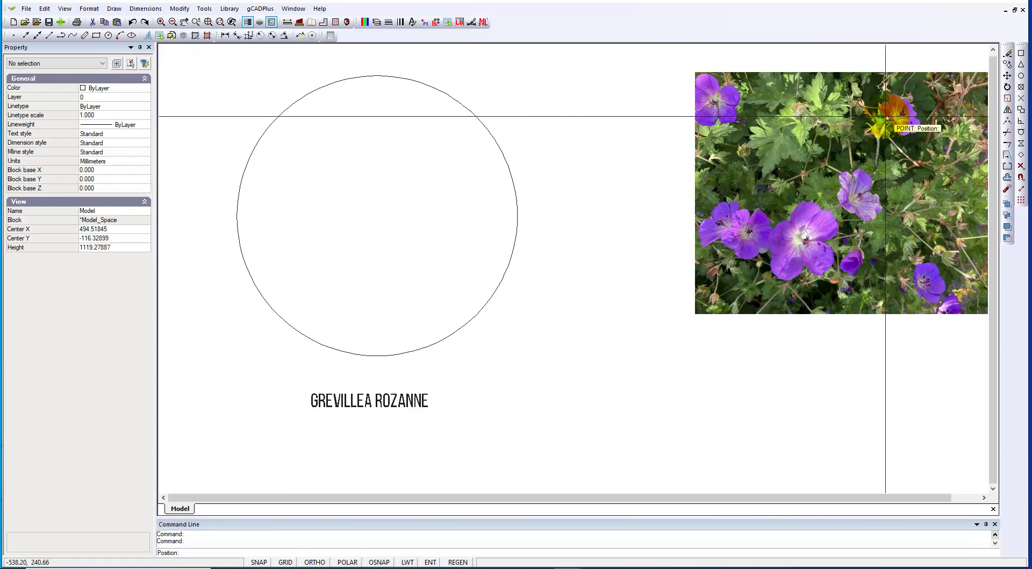
{"action": "left_click", "coordinate": [1020, 76]}
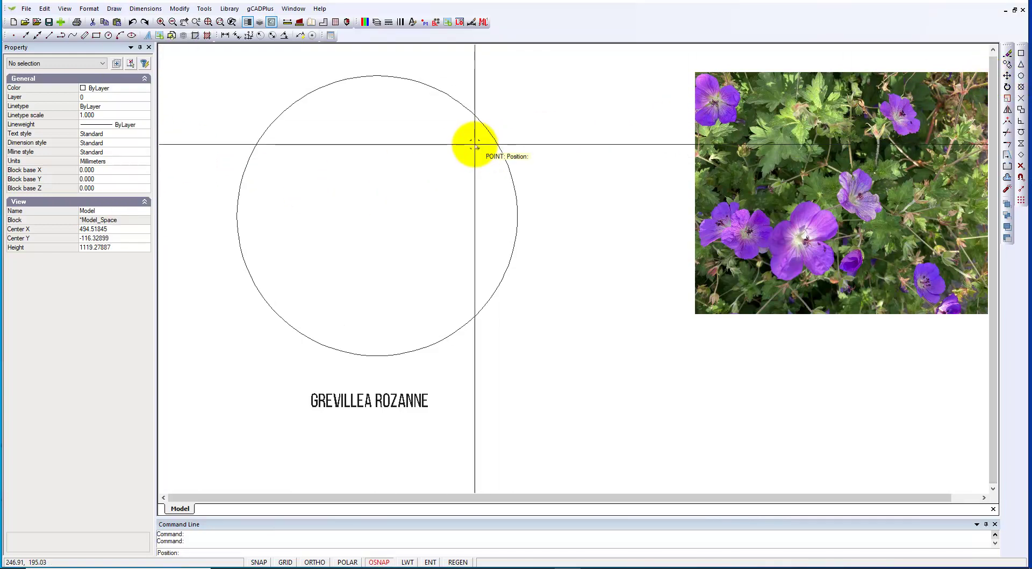
{"action": "right_click", "coordinate": [451, 201]}
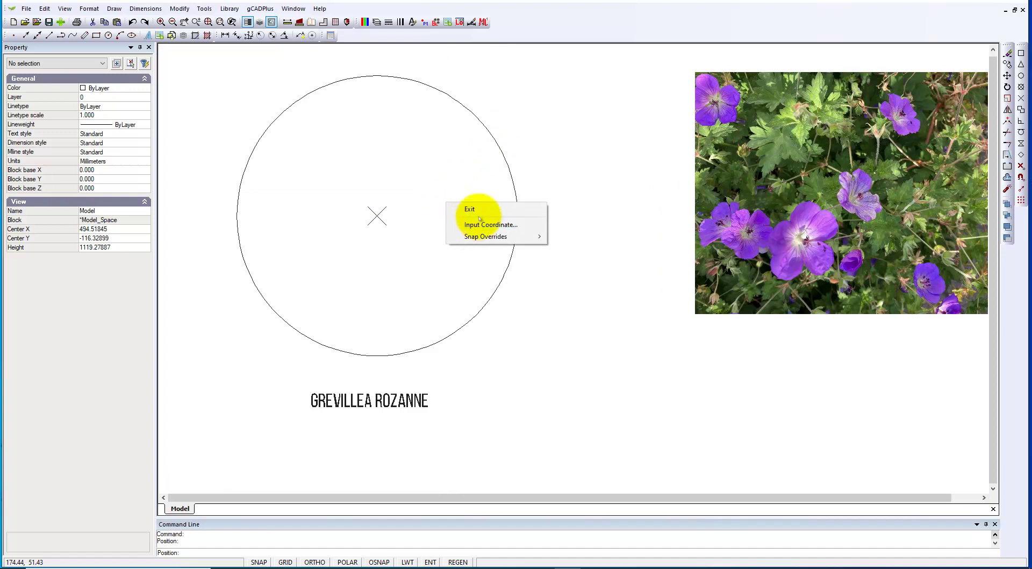
{"action": "left_click", "coordinate": [470, 209]}
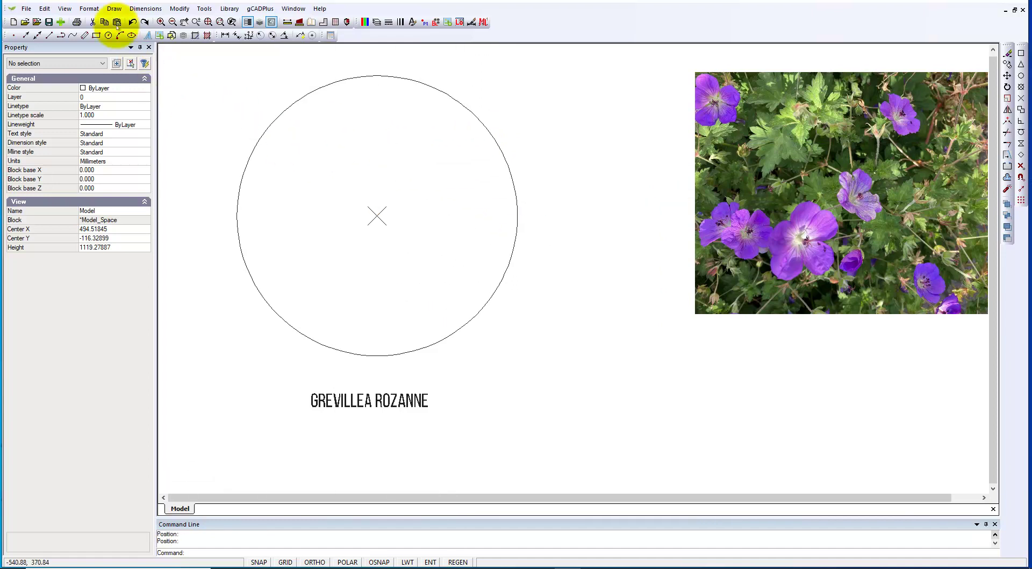
Step: Set the point style to Plus sign at size 1.5
{"action": "left_click", "coordinate": [89, 9]}
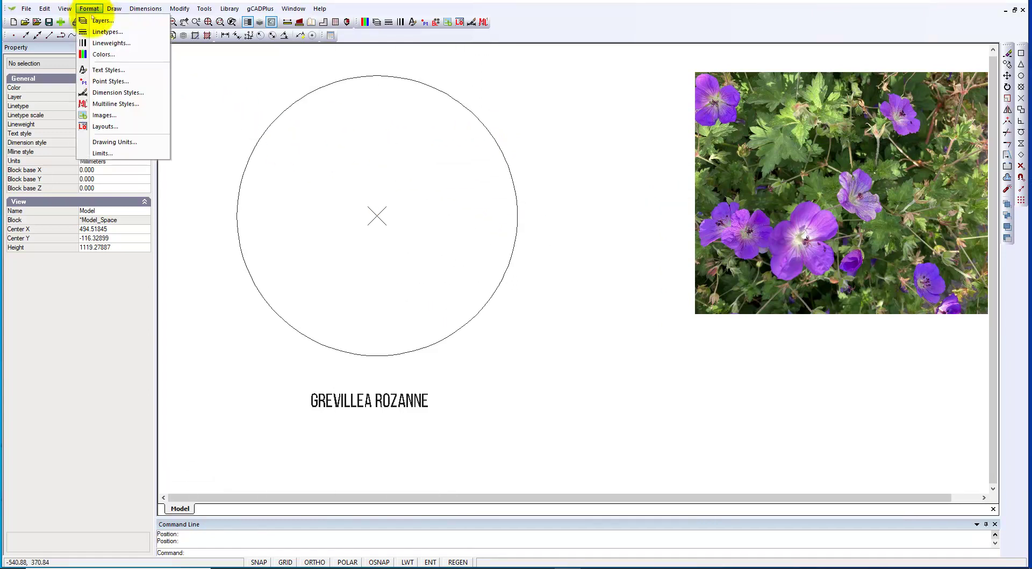
{"action": "left_click", "coordinate": [106, 82]}
{"action": "left_click", "coordinate": [589, 232]}
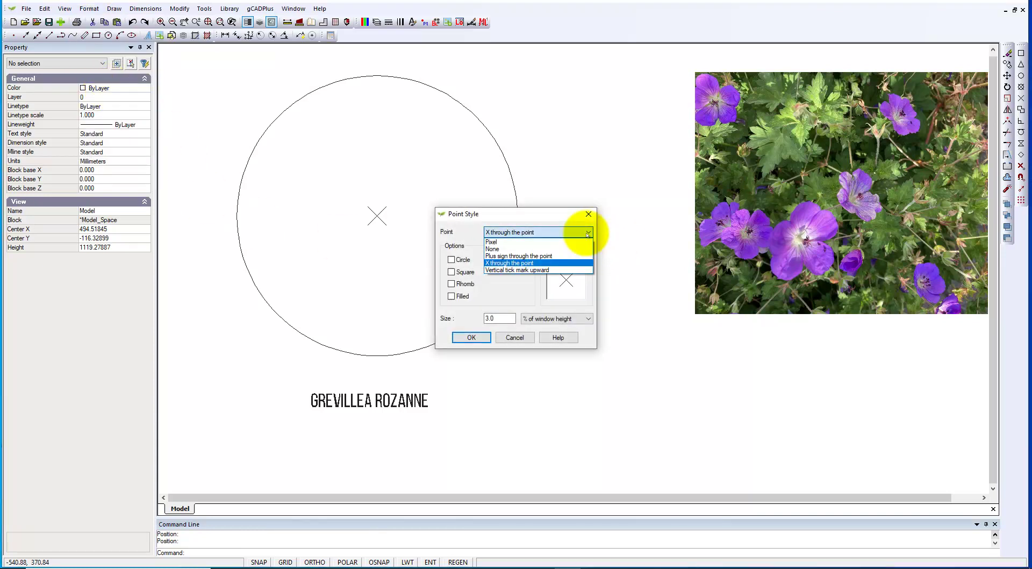
{"action": "left_click", "coordinate": [521, 256]}
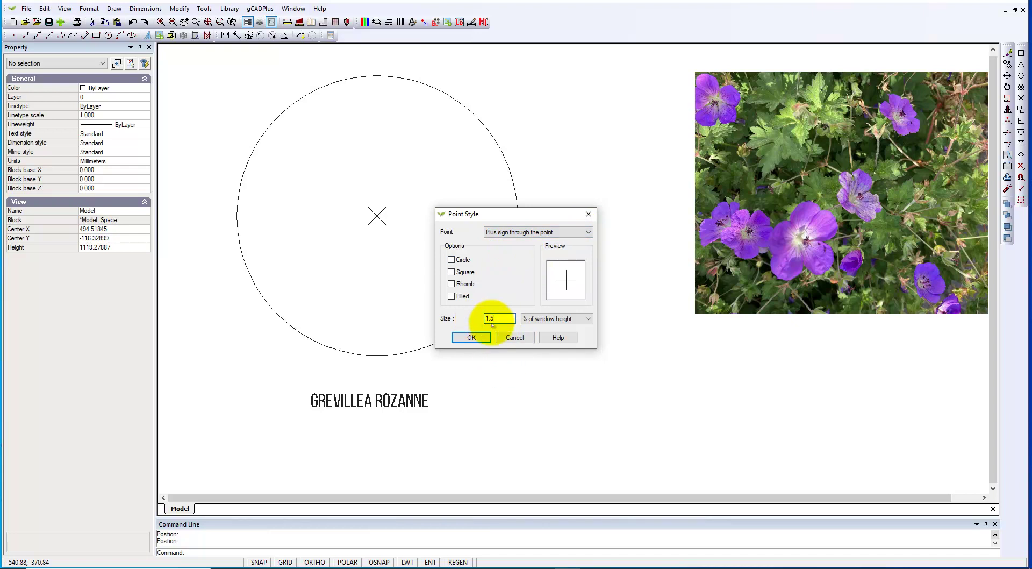
{"action": "left_click", "coordinate": [471, 337]}
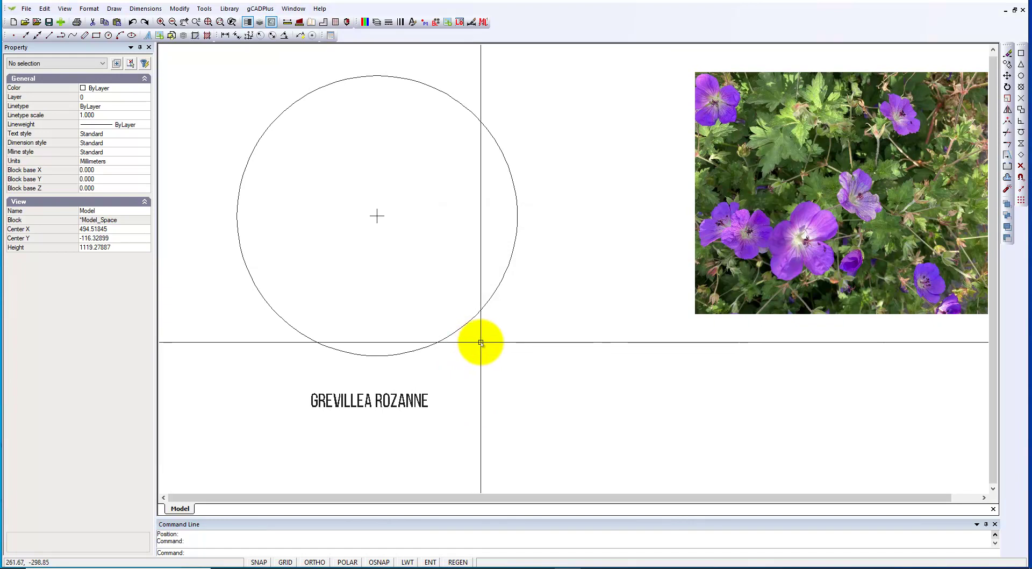
Step: Switch L-PLNT-CONSTRUCTION off and L-PLNT-SYMBOL back on
{"action": "left_click", "coordinate": [377, 22]}
{"action": "left_click", "coordinate": [505, 201]}
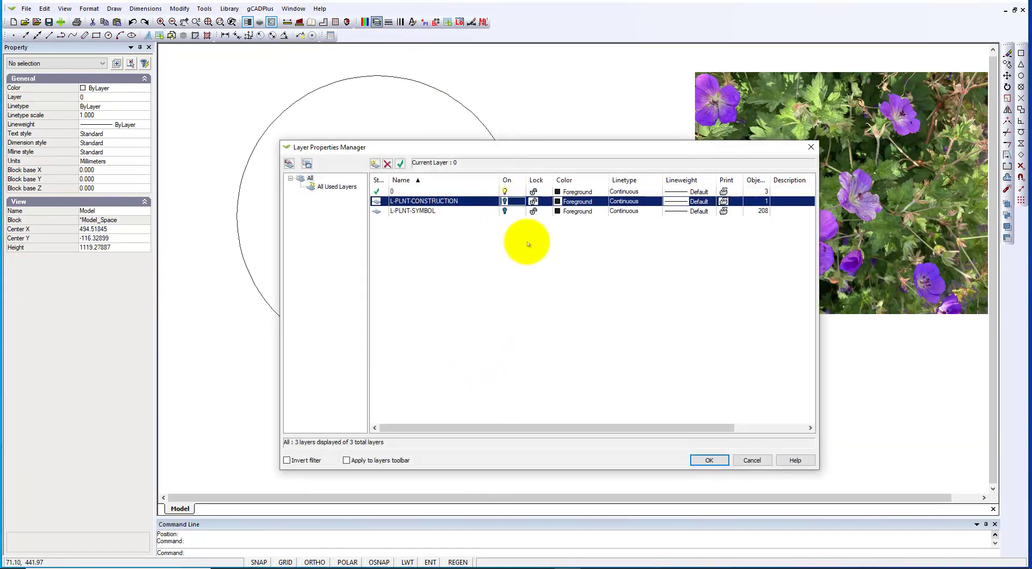
{"action": "left_click", "coordinate": [505, 211]}
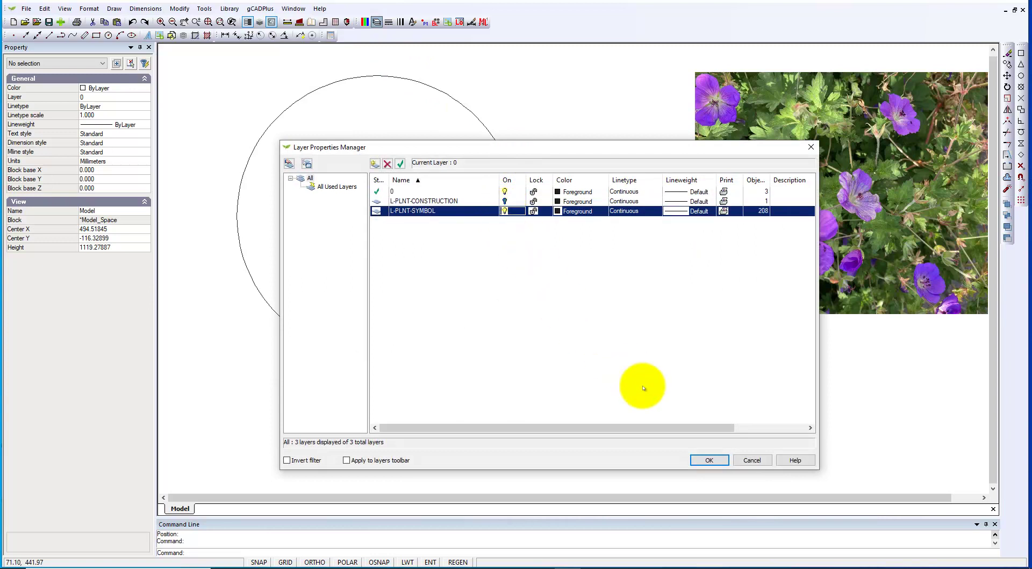
{"action": "left_click", "coordinate": [709, 461]}
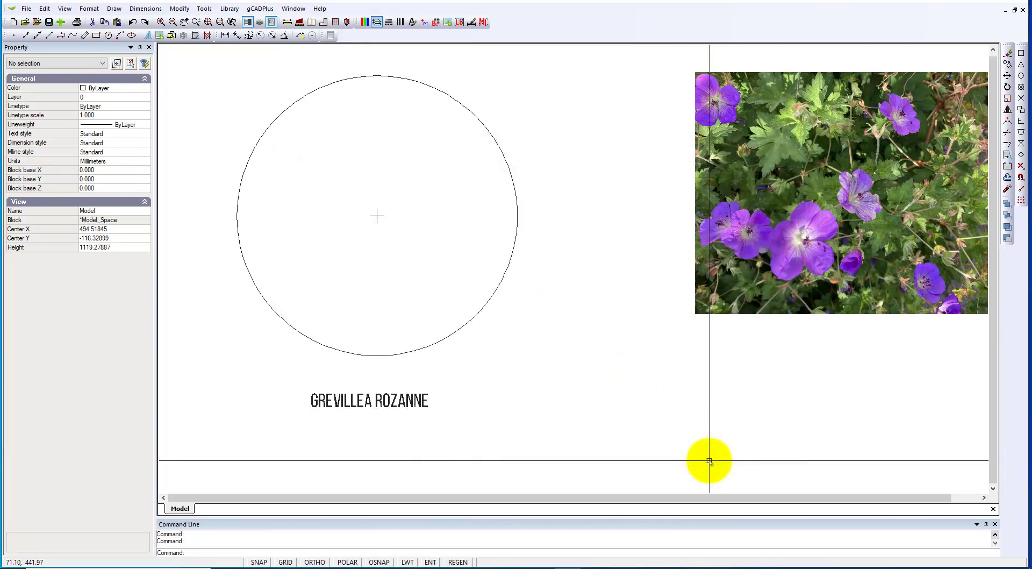
Step: Check the centre point's layer without changing it, then clear the selection
{"action": "left_click", "coordinate": [377, 215]}
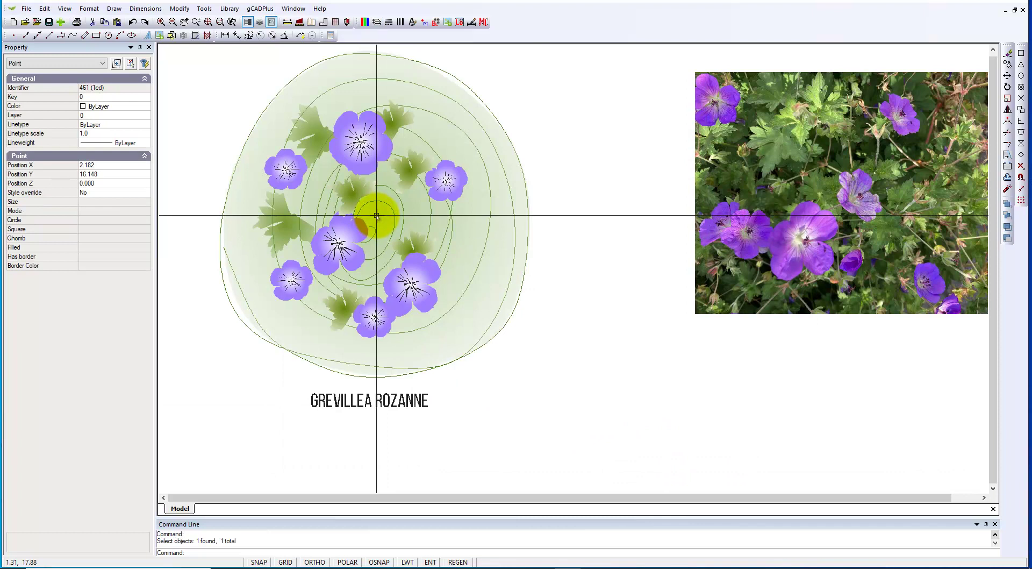
{"action": "left_click", "coordinate": [146, 115]}
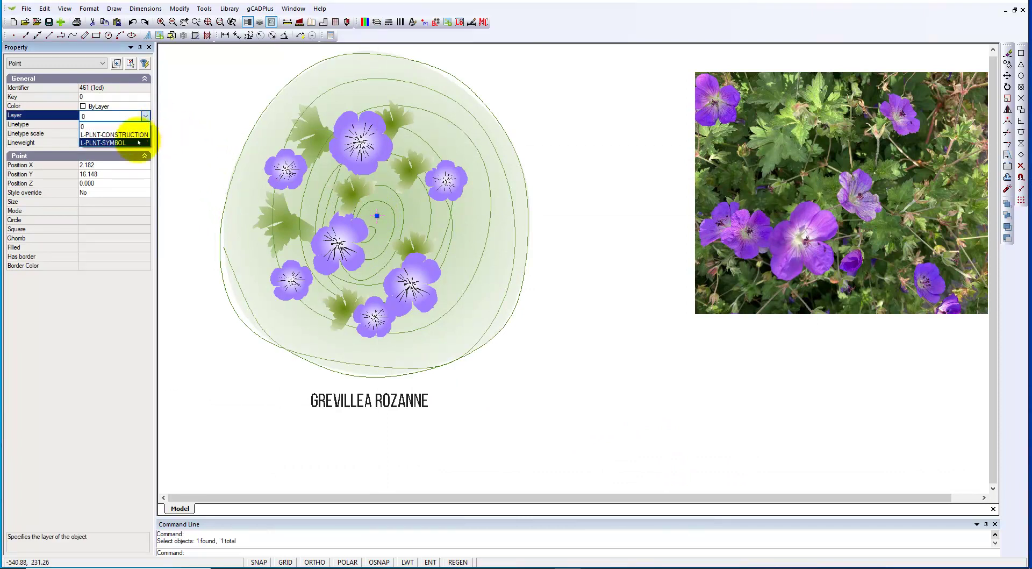
{"action": "left_click", "coordinate": [123, 135]}
{"action": "key", "text": "Escape"}
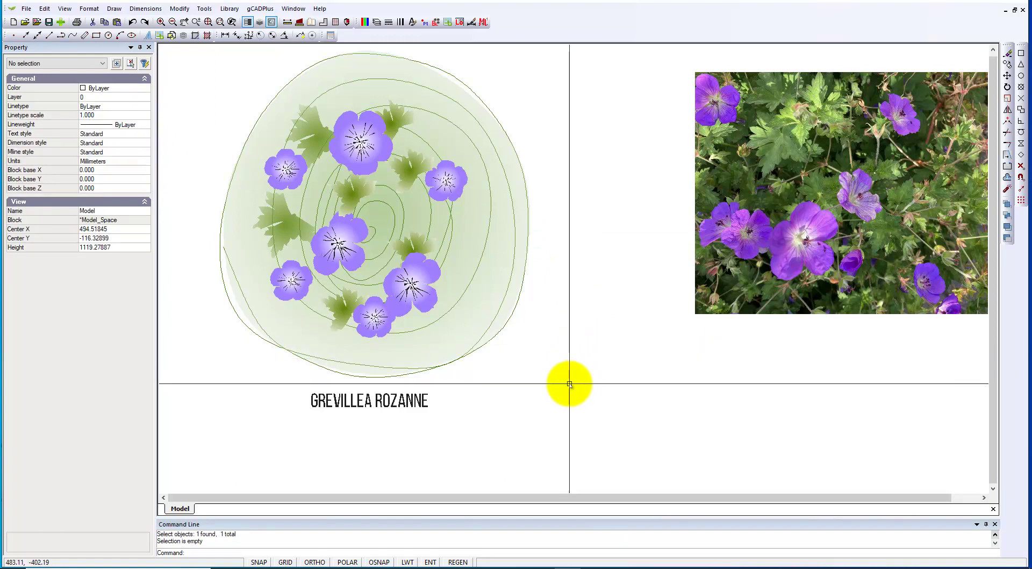
{"action": "scroll", "coordinate": [569, 382], "scroll_direction": "down", "scroll_amount": 1}
Step: Make the window-selected geranium symbol a block named GRozanne, base point at its centre
{"action": "left_click_drag", "start_coordinate": [566, 381], "coordinate": [288, 114]}
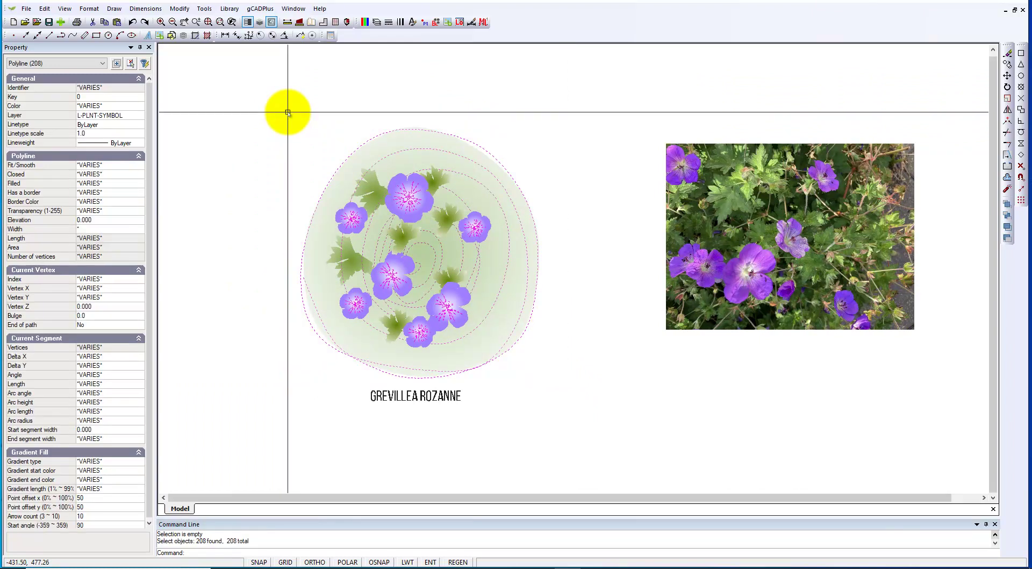
{"action": "right_click", "coordinate": [287, 114]}
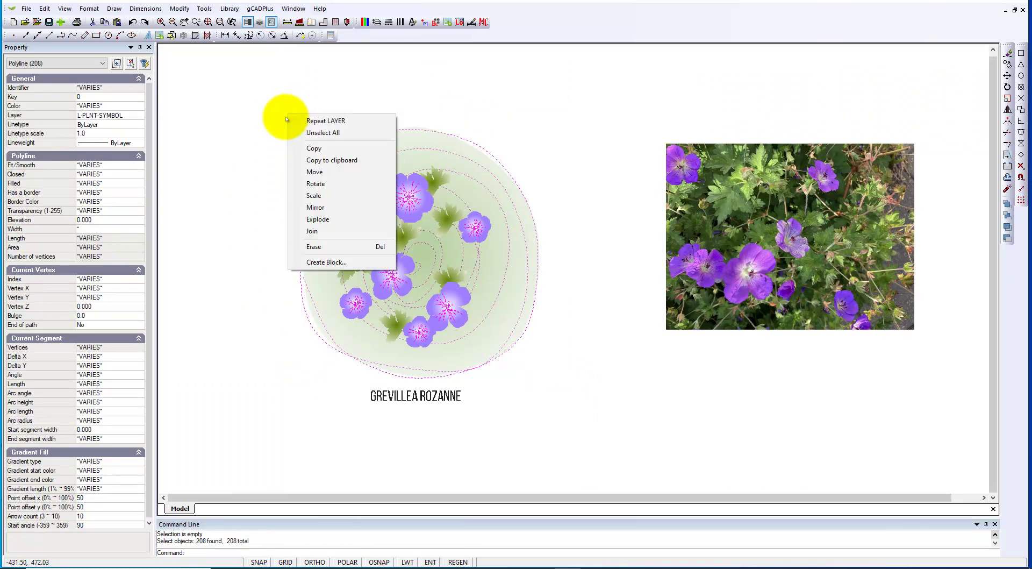
{"action": "left_click", "coordinate": [328, 262]}
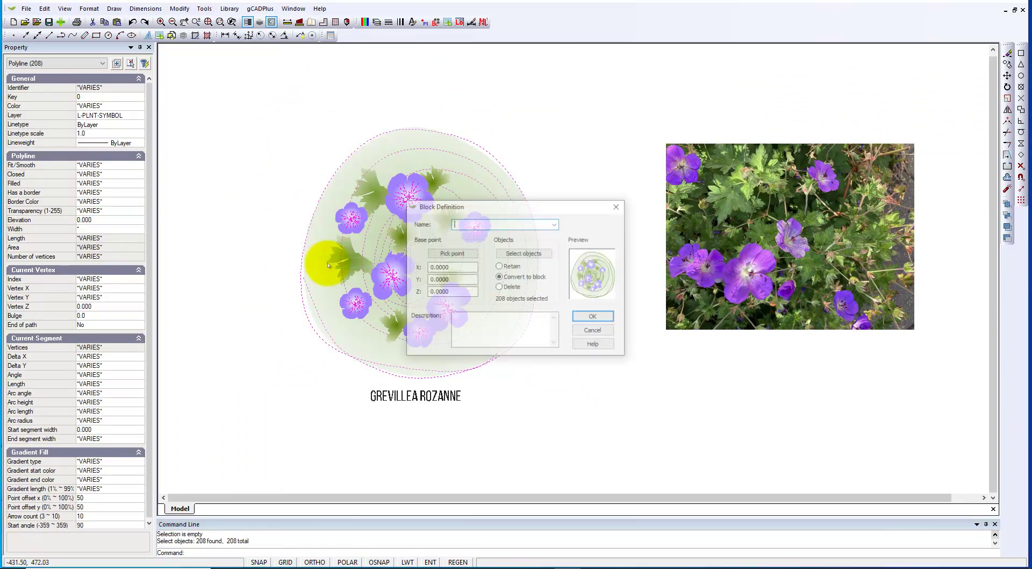
{"action": "left_click", "coordinate": [450, 254]}
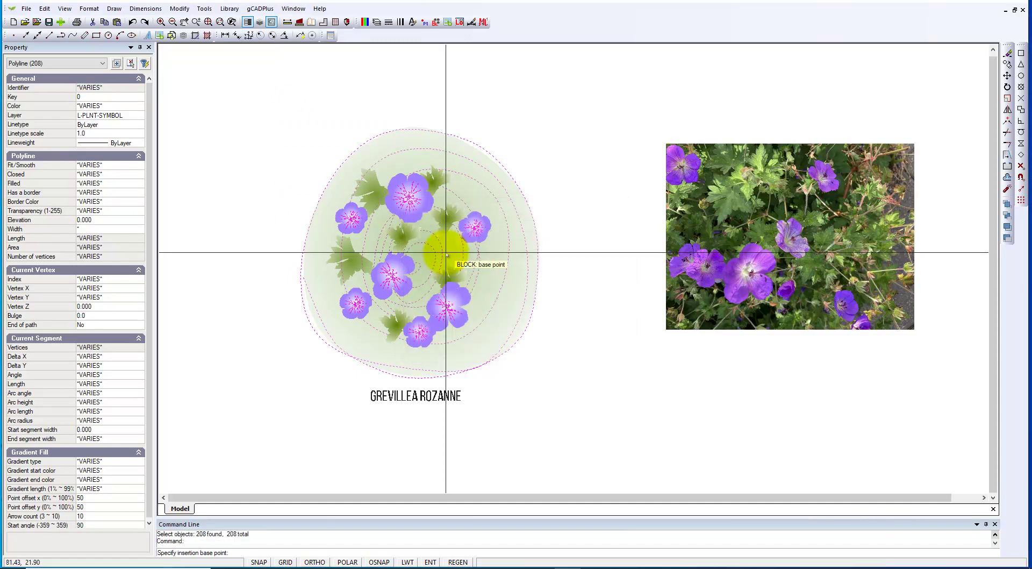
{"action": "left_click", "coordinate": [424, 258]}
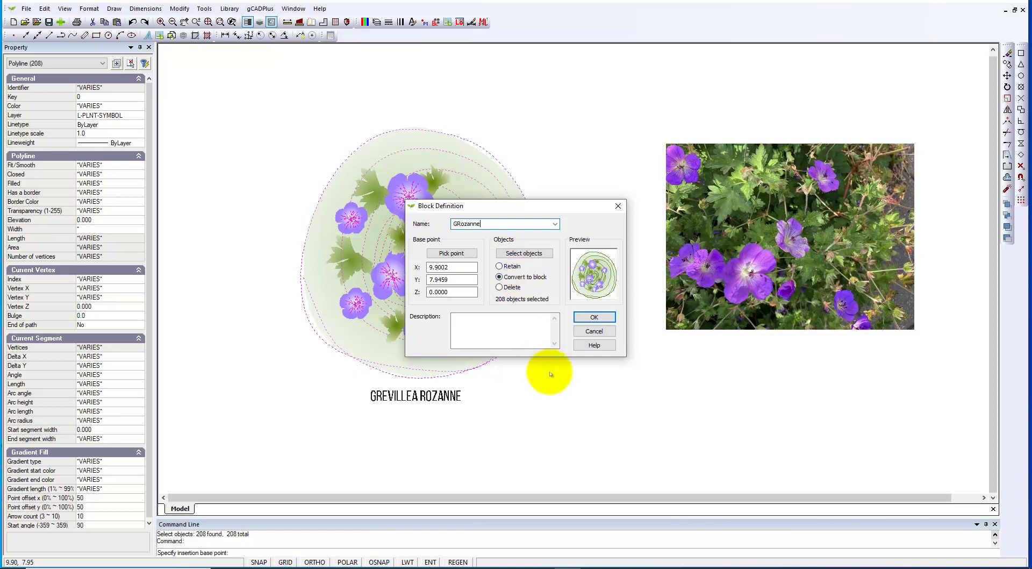
{"action": "left_click", "coordinate": [594, 317]}
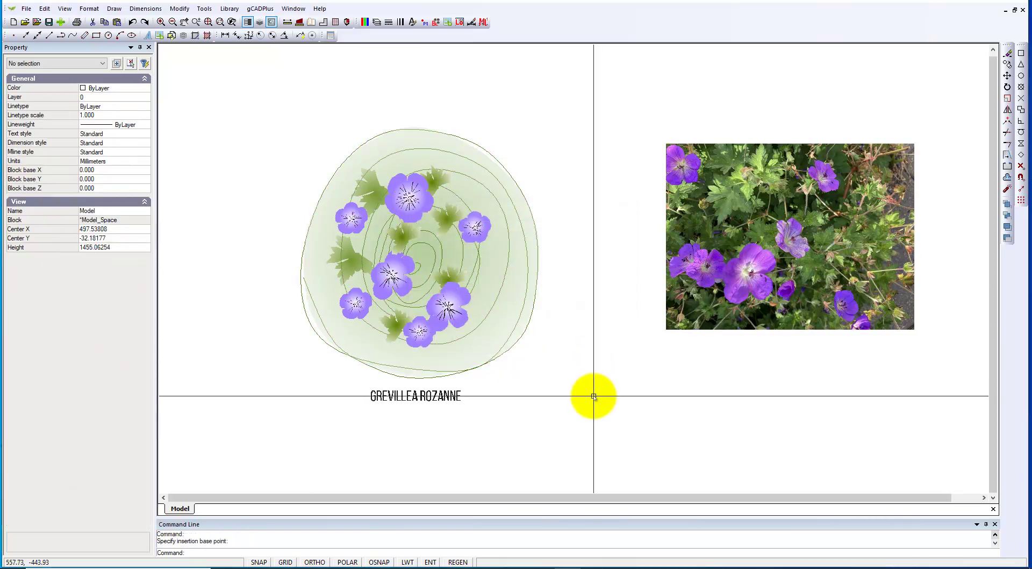
Step: Move the GRozanne block to the upper left by its centre grip
{"action": "scroll", "coordinate": [597, 397], "scroll_direction": "down", "scroll_amount": 4}
{"action": "left_click", "coordinate": [499, 321]}
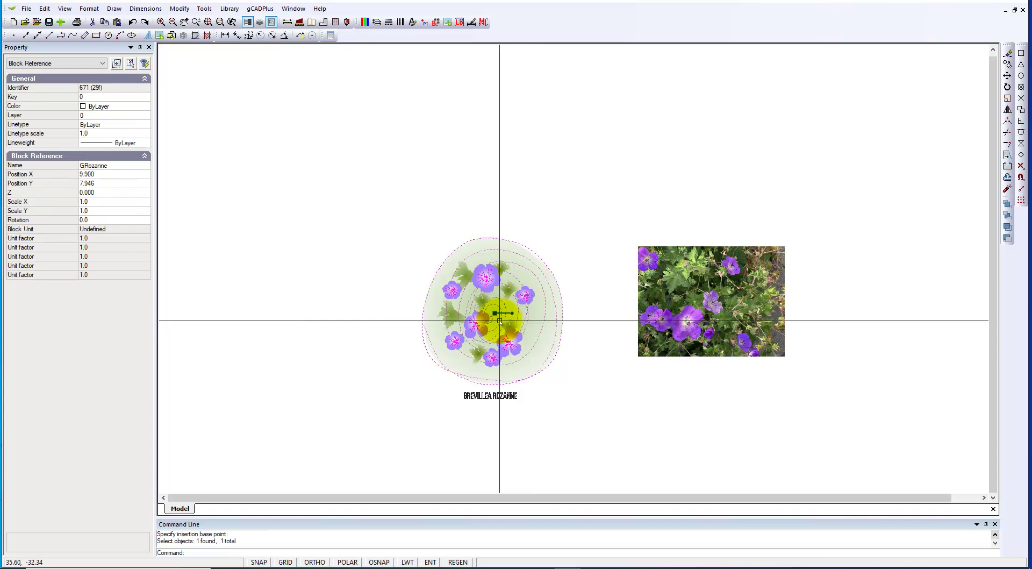
{"action": "left_click", "coordinate": [495, 313]}
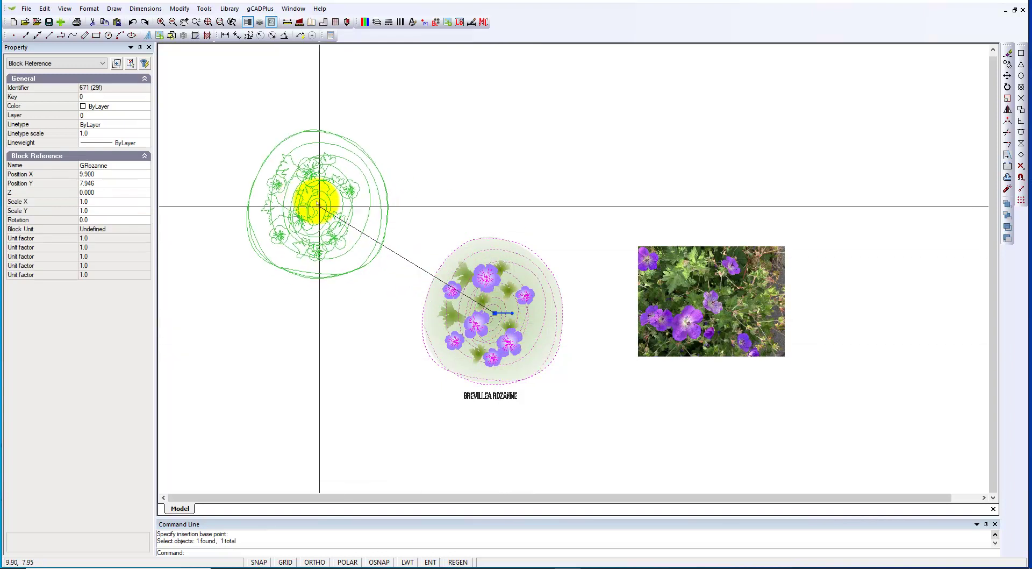
{"action": "left_click", "coordinate": [315, 196]}
Step: Copy the block twice, one copy to the upper right and one lower down
{"action": "right_click", "coordinate": [380, 273]}
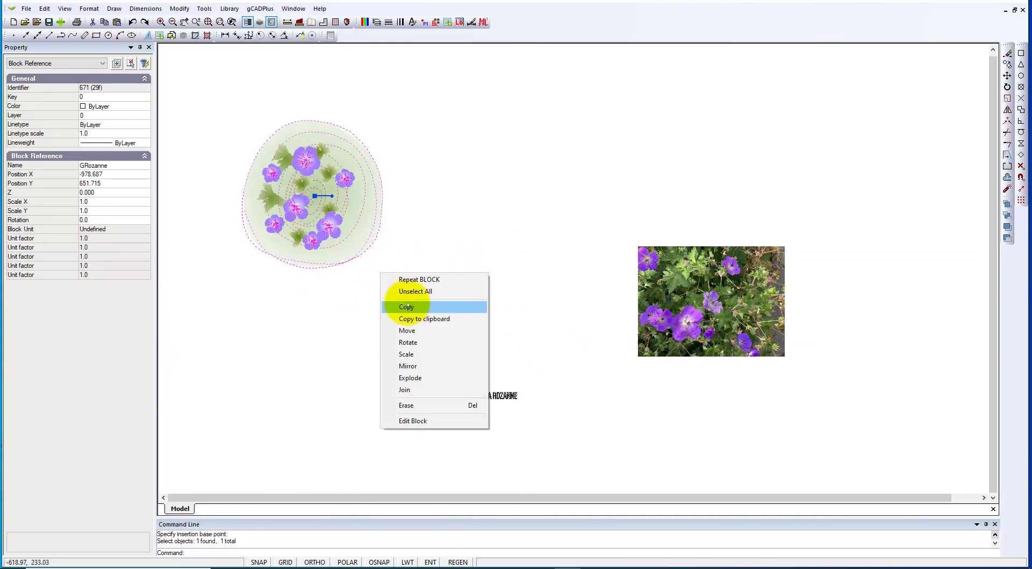
{"action": "left_click", "coordinate": [407, 307]}
{"action": "left_click", "coordinate": [315, 197]}
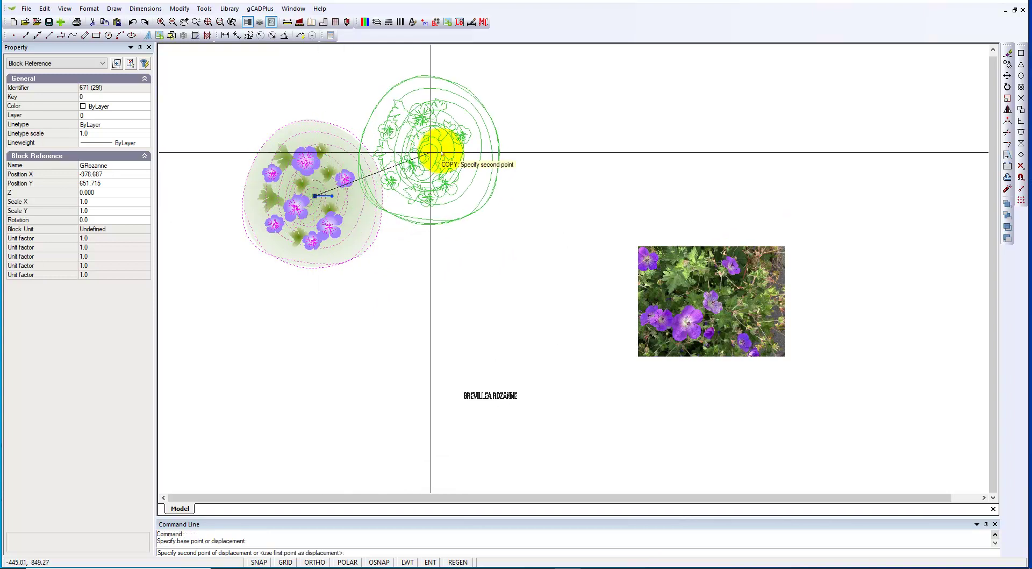
{"action": "left_click", "coordinate": [480, 137]}
{"action": "left_click", "coordinate": [373, 350]}
{"action": "key", "text": "Return"}
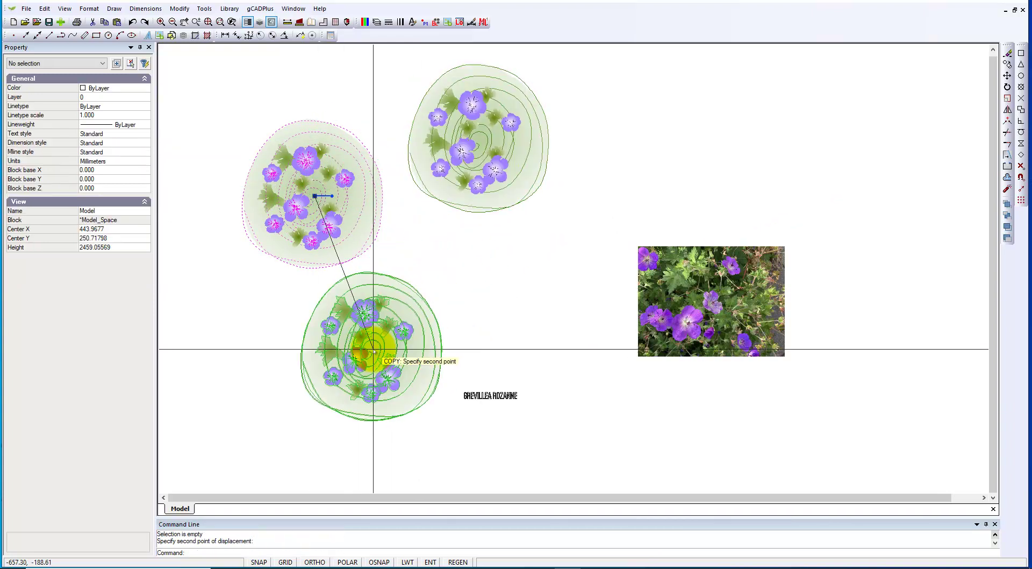
Step: Rotate the lower copy of the block
{"action": "left_click", "coordinate": [433, 363]}
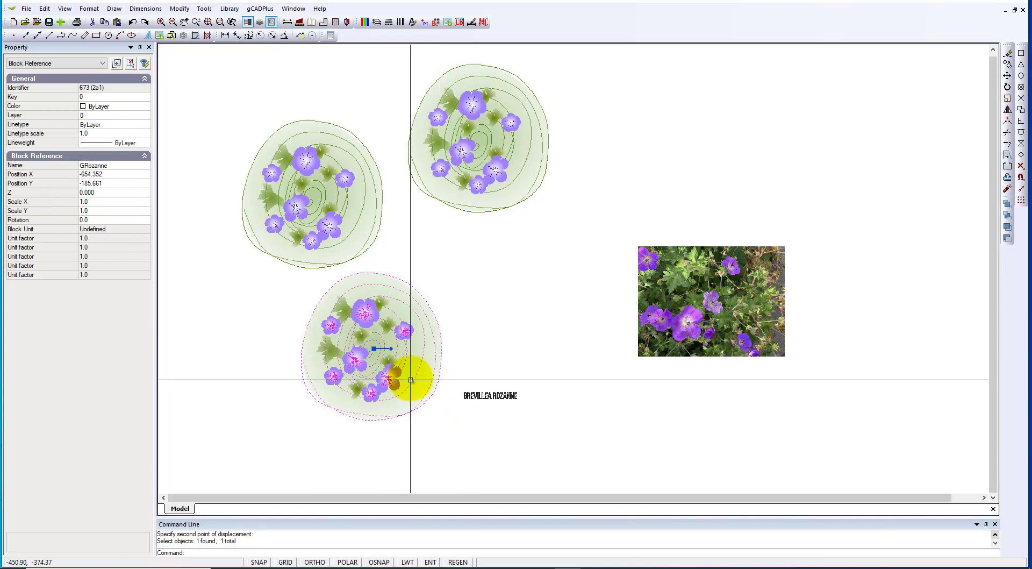
{"action": "left_click", "coordinate": [391, 348]}
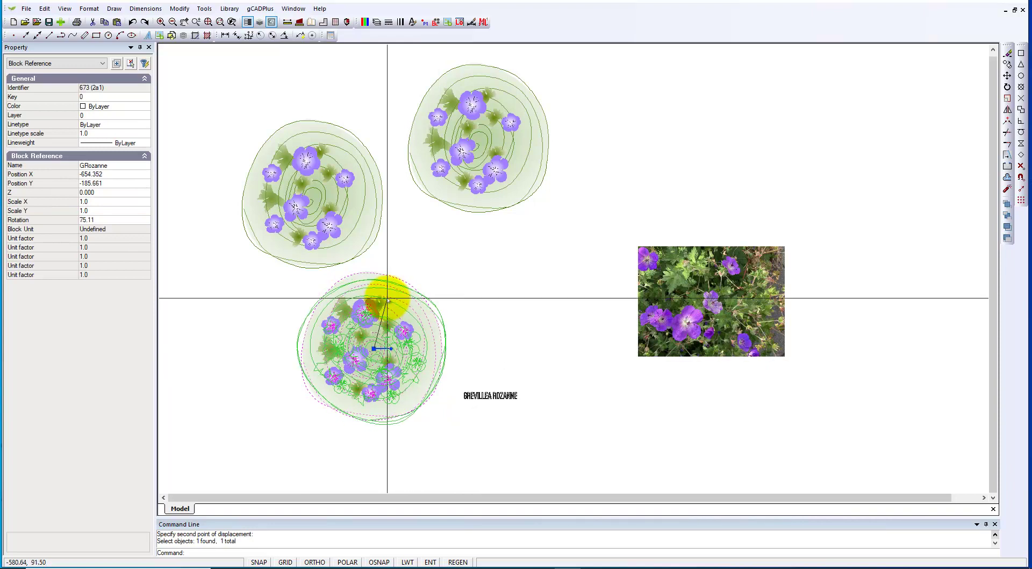
{"action": "left_click", "coordinate": [408, 313]}
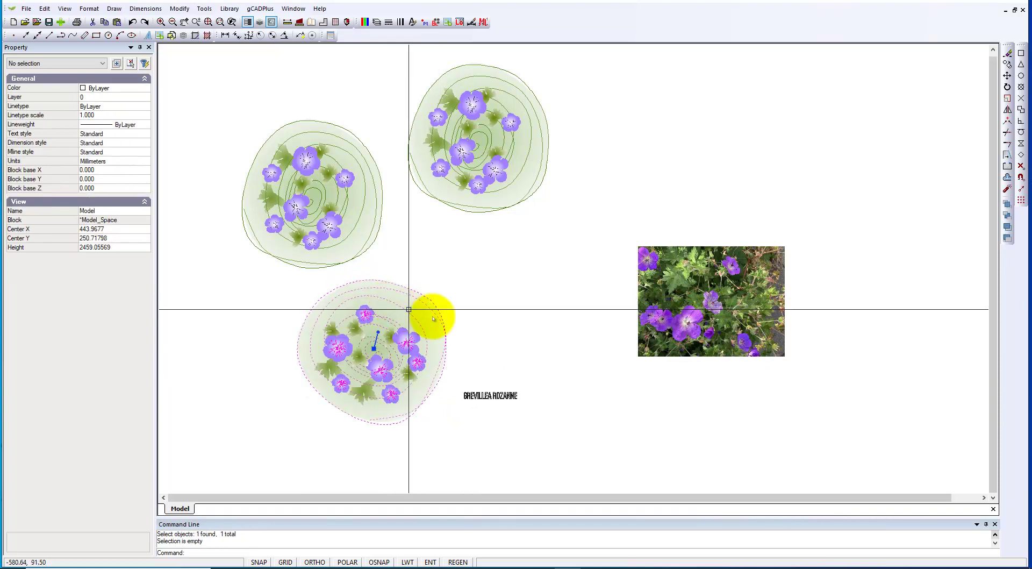
Step: Scale down the upper copy about its centre
{"action": "left_click", "coordinate": [508, 153]}
{"action": "right_click", "coordinate": [495, 155]}
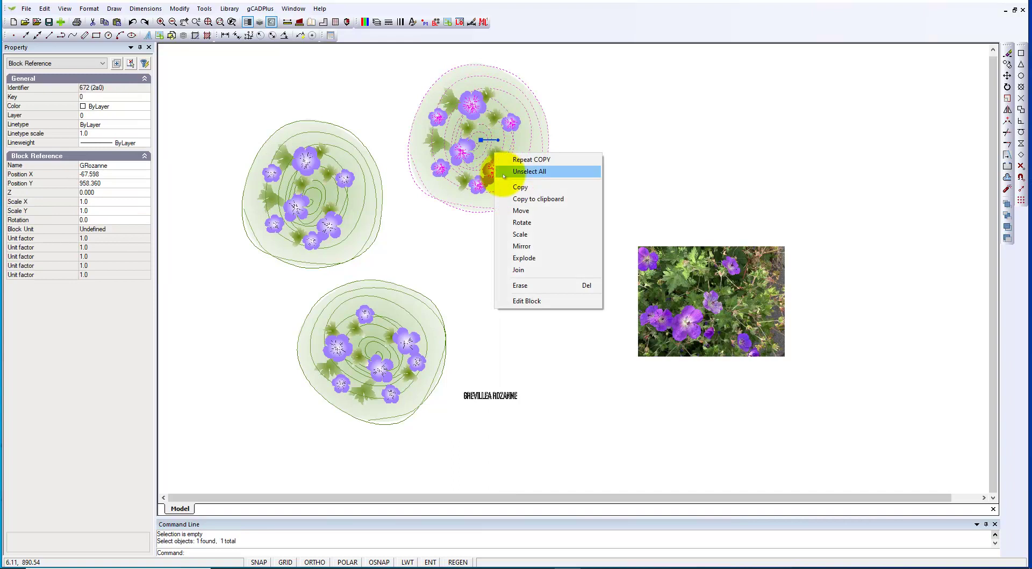
{"action": "left_click", "coordinate": [521, 234]}
{"action": "left_click", "coordinate": [480, 140]}
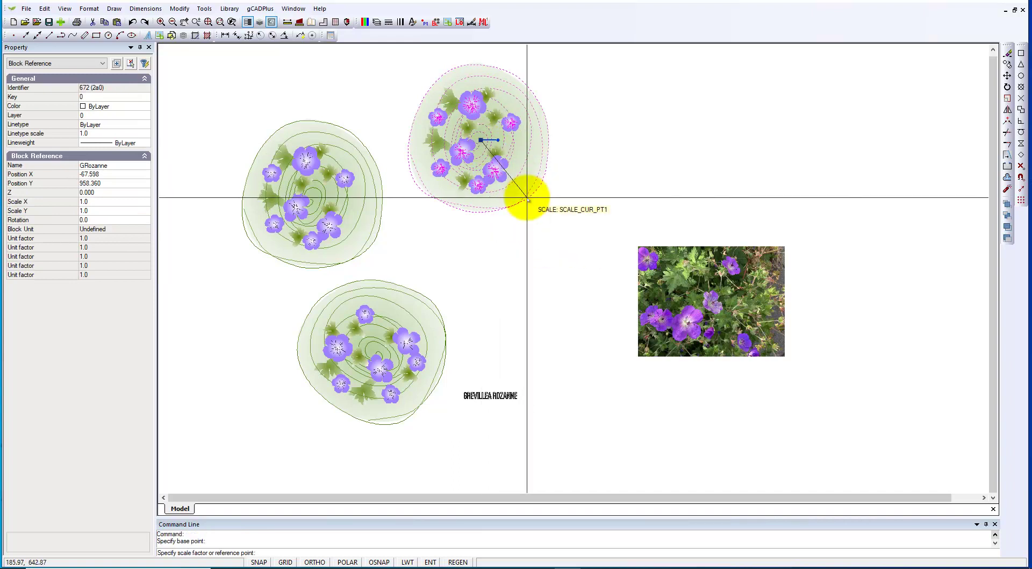
{"action": "left_click", "coordinate": [528, 199]}
{"action": "left_click", "coordinate": [510, 182]}
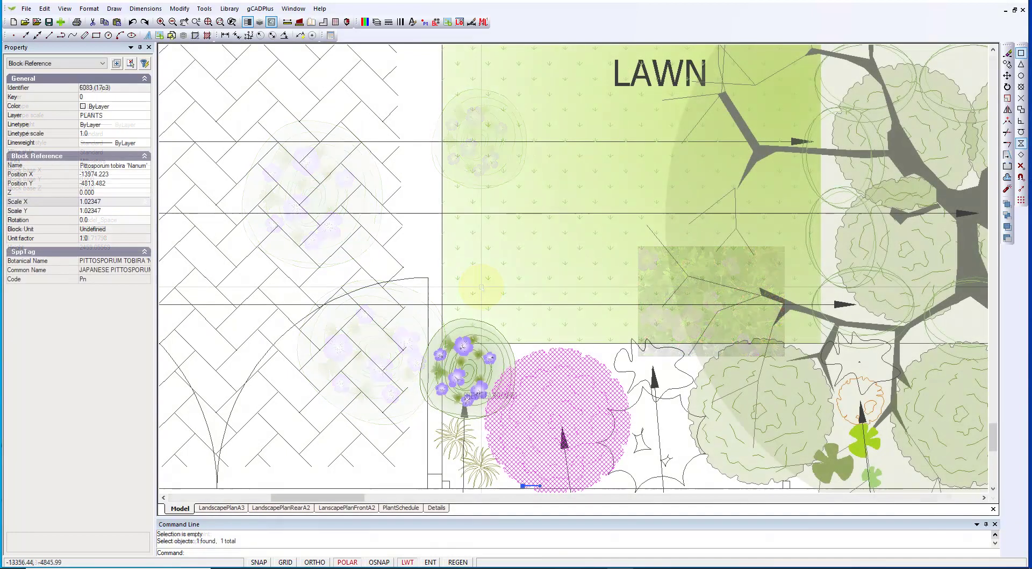
{"action": "left_click_drag", "start_coordinate": [553, 367], "coordinate": [474, 376]}
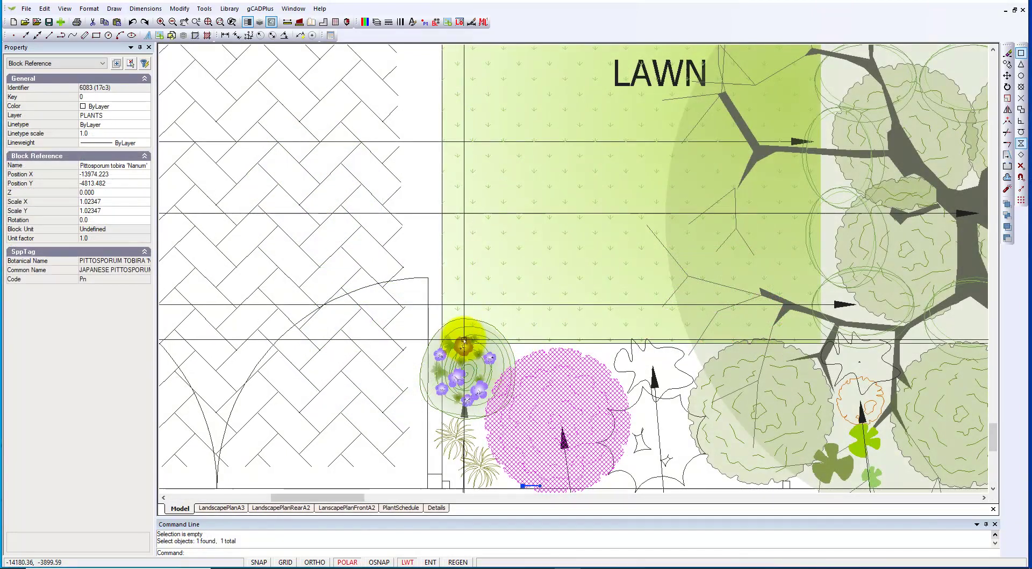
{"action": "scroll", "coordinate": [464, 341], "scroll_direction": "down", "scroll_amount": 3}
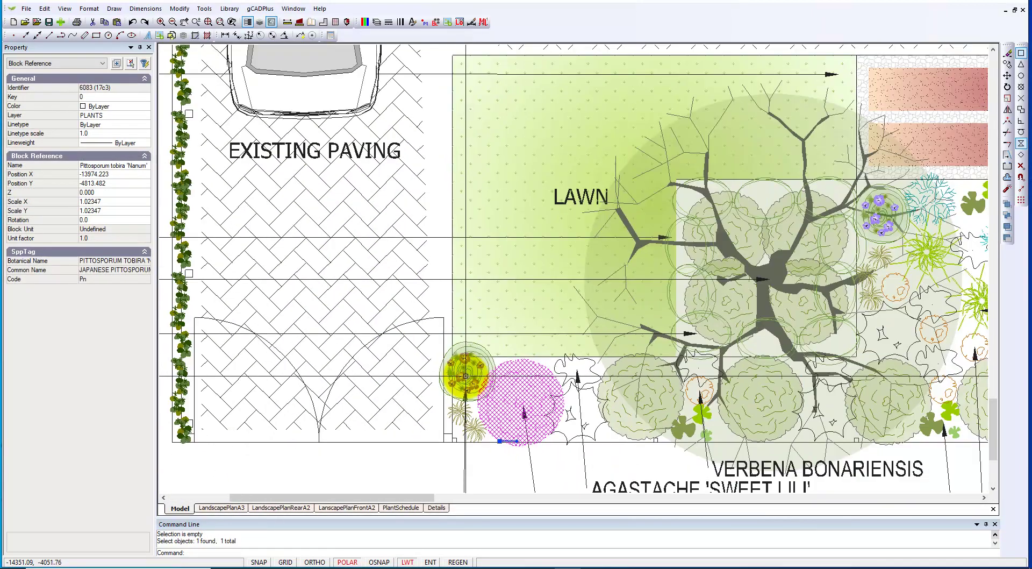
{"action": "scroll", "coordinate": [466, 375], "scroll_direction": "down", "scroll_amount": 2}
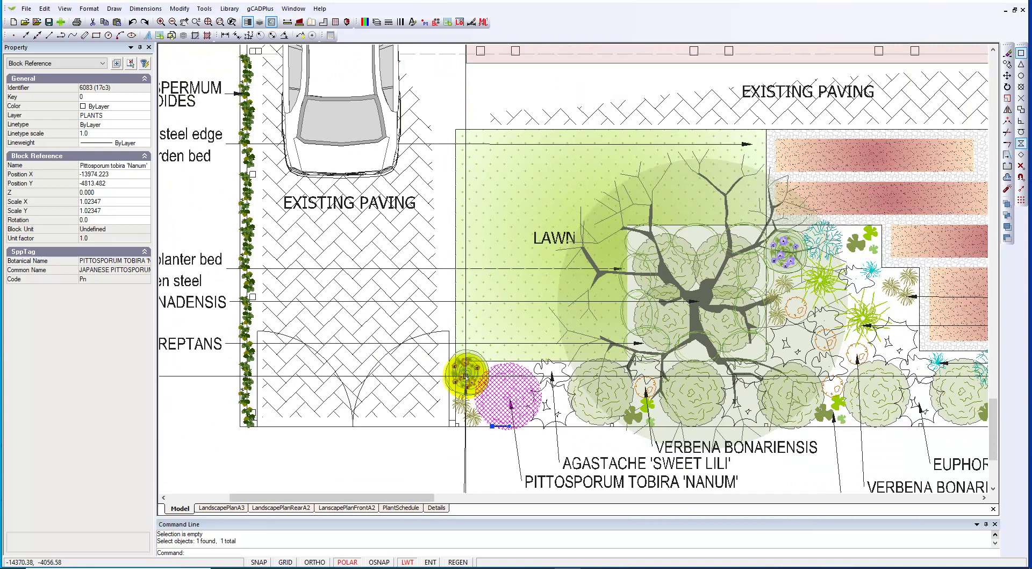
{"action": "key", "text": "Escape"}
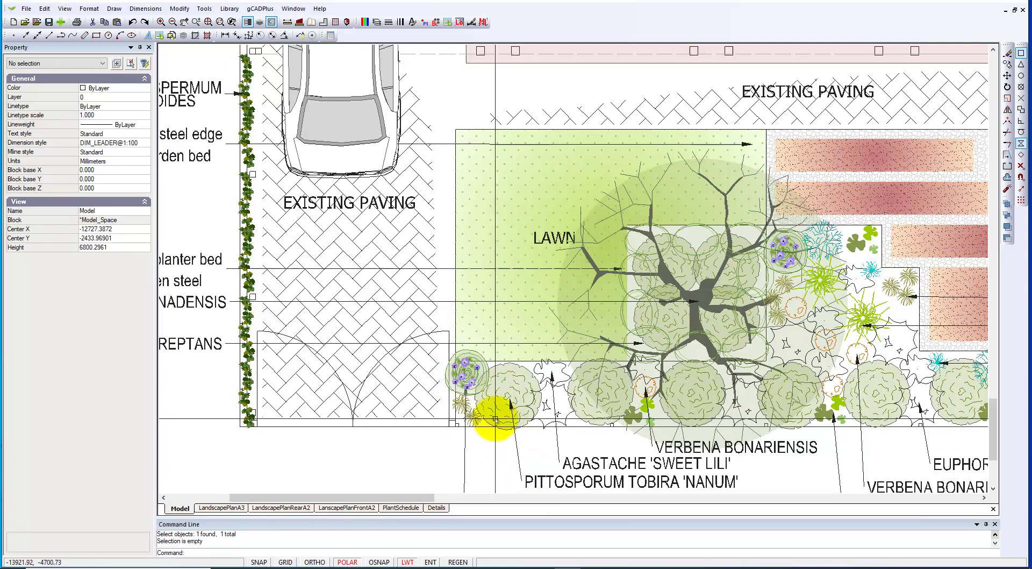
{"action": "left_click", "coordinate": [495, 418]}
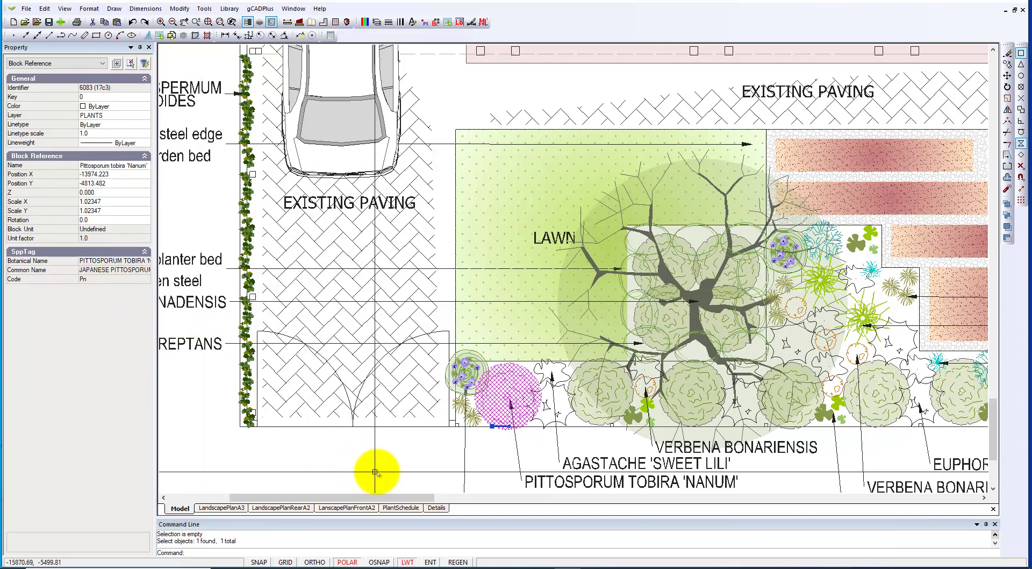
{"action": "key", "text": "Escape"}
{"action": "left_click", "coordinate": [472, 374]}
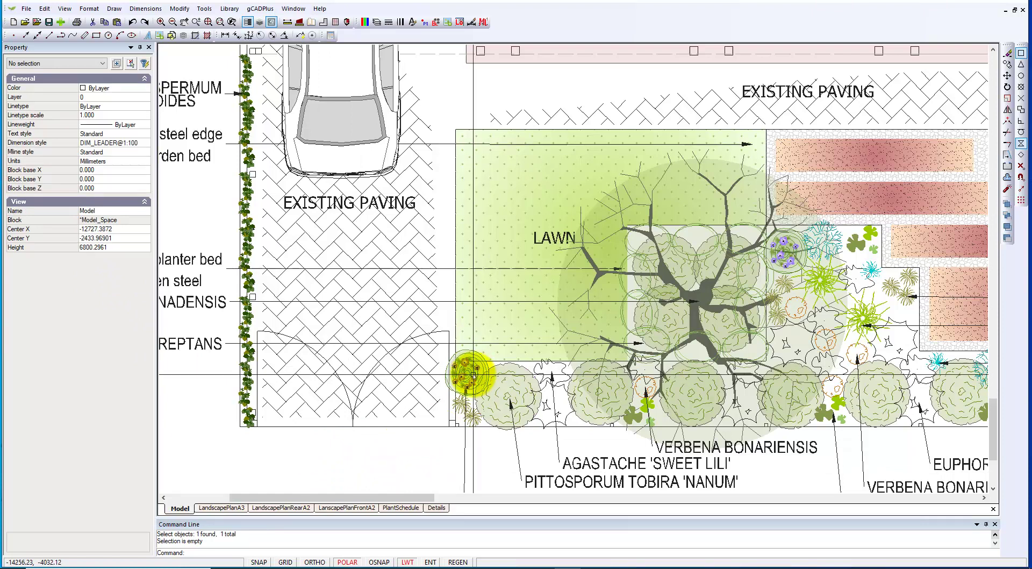
{"action": "scroll", "coordinate": [469, 373], "scroll_direction": "up", "scroll_amount": 3}
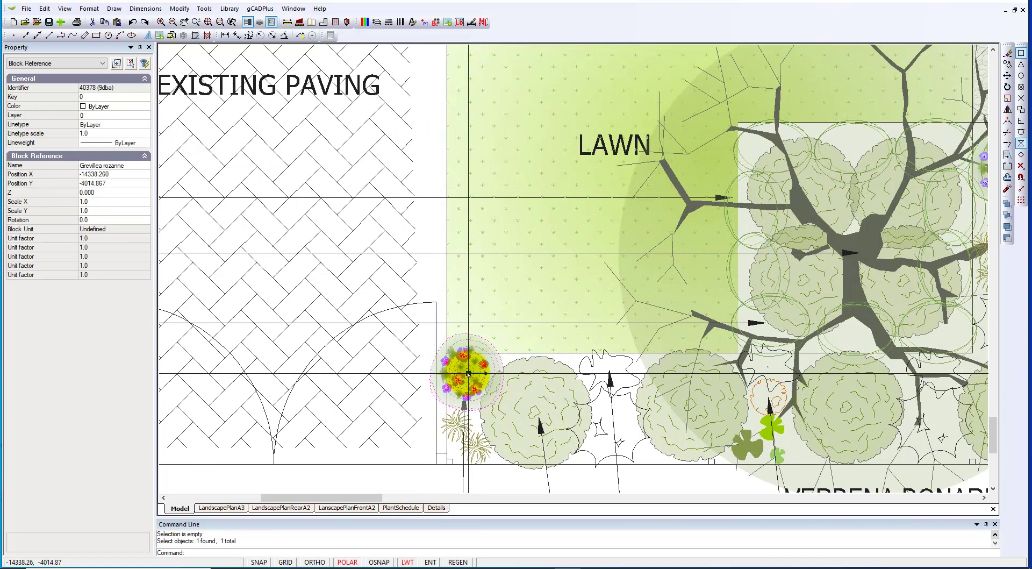
{"action": "key", "text": "Escape"}
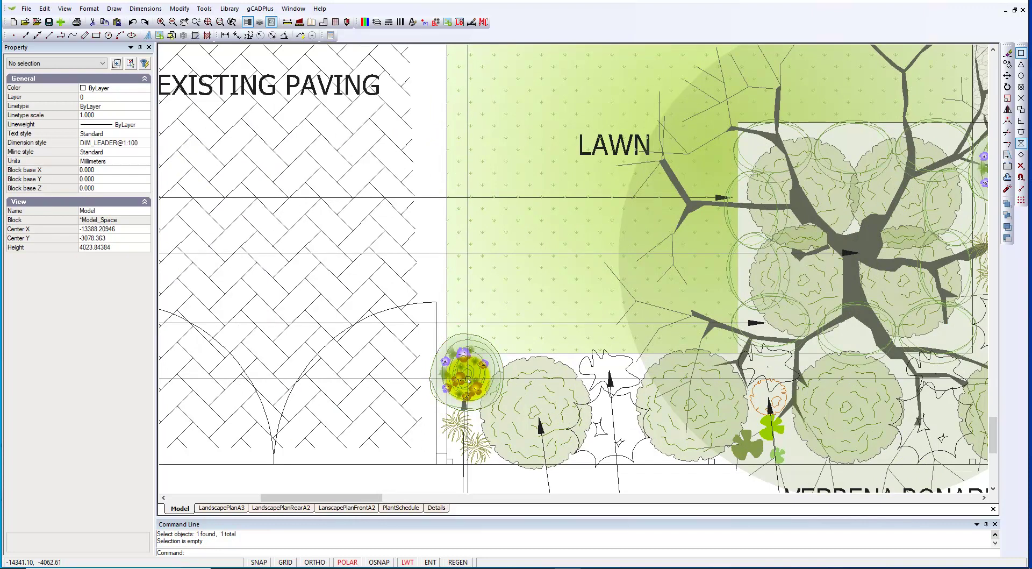